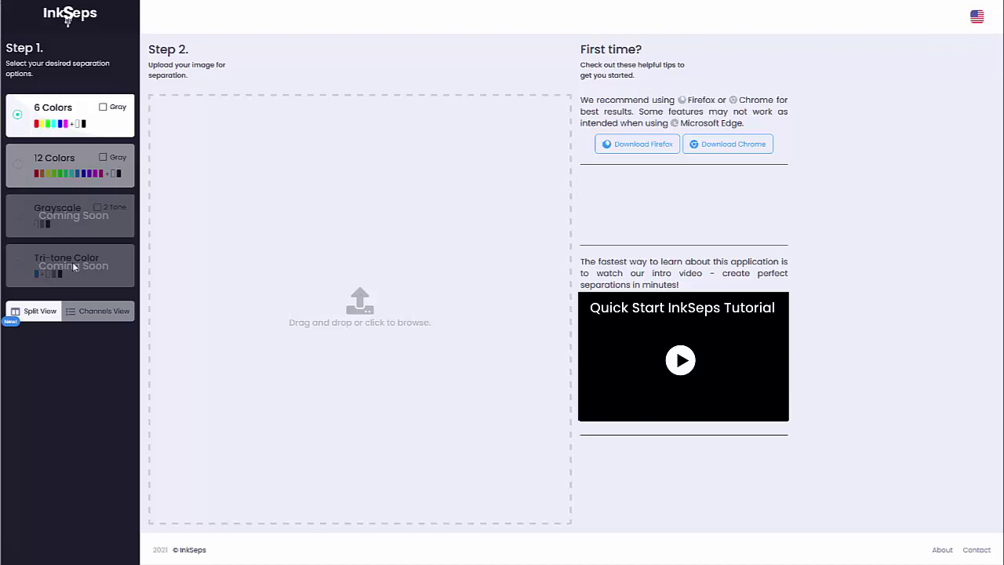
# Step: Choose the 12 Colors separation option with Gray tones included
pyautogui.click(54, 178)
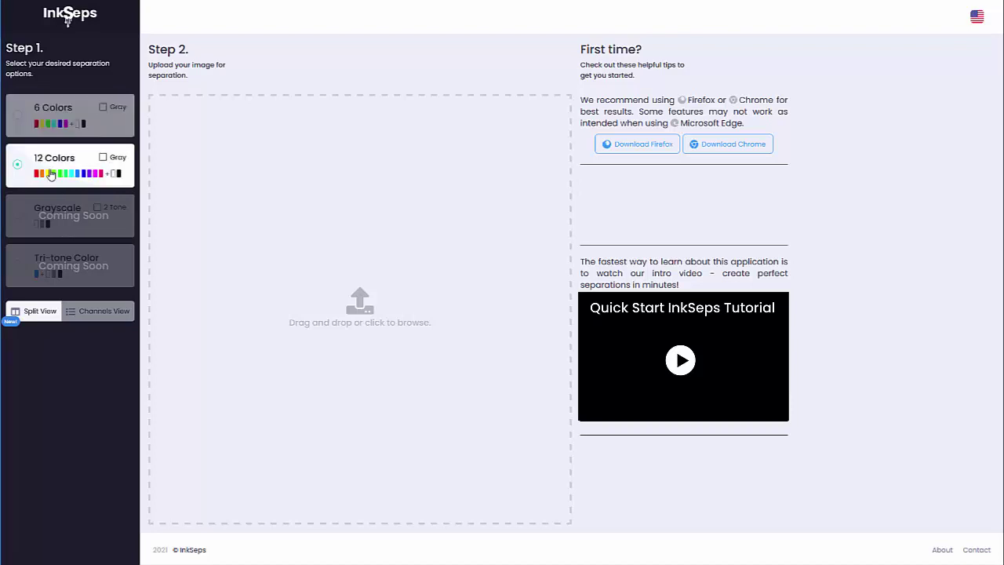
pyautogui.click(101, 159)
# Step: Upload the finalcorrectchart image for separation
pyautogui.click(359, 311)
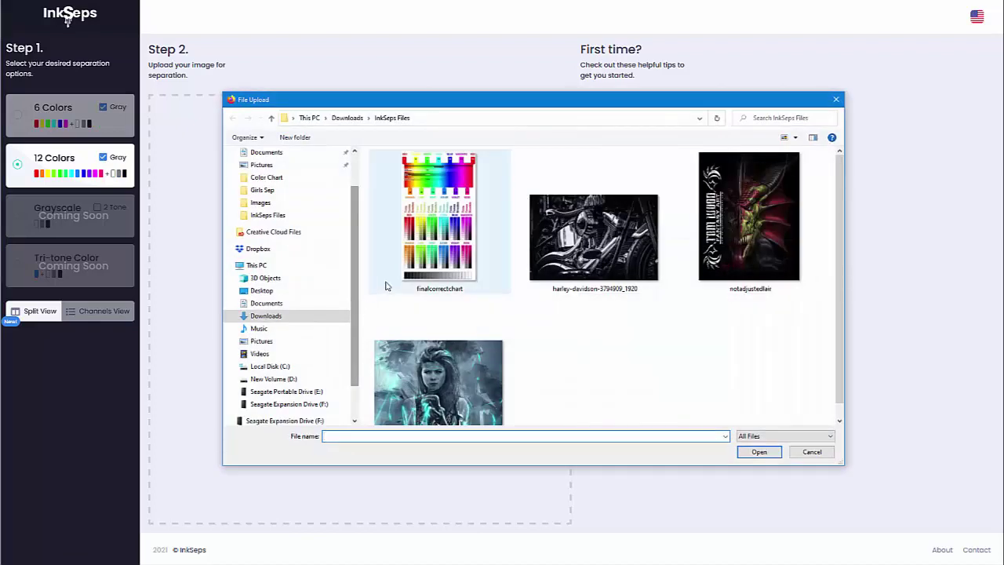
pyautogui.click(430, 241)
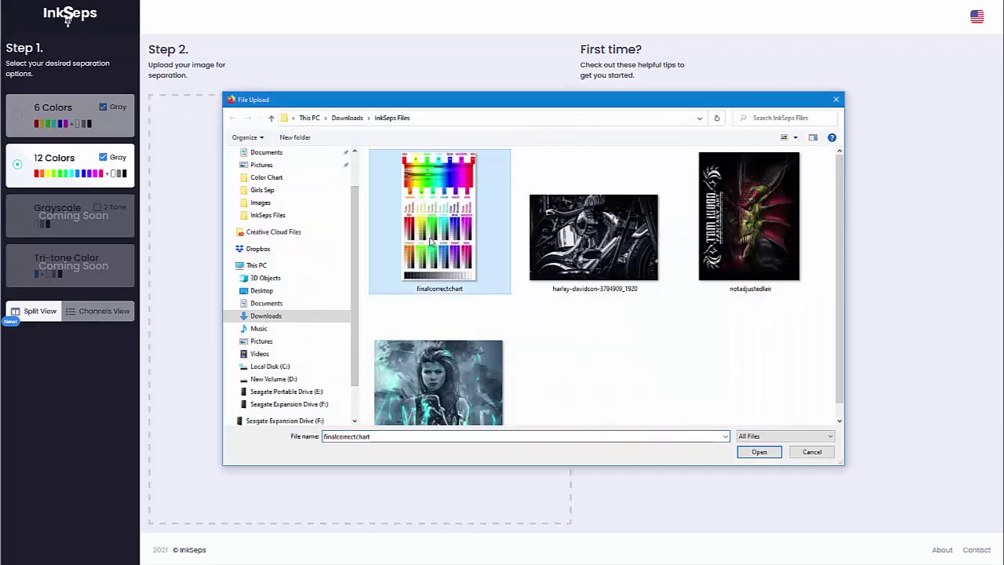
pyautogui.click(759, 452)
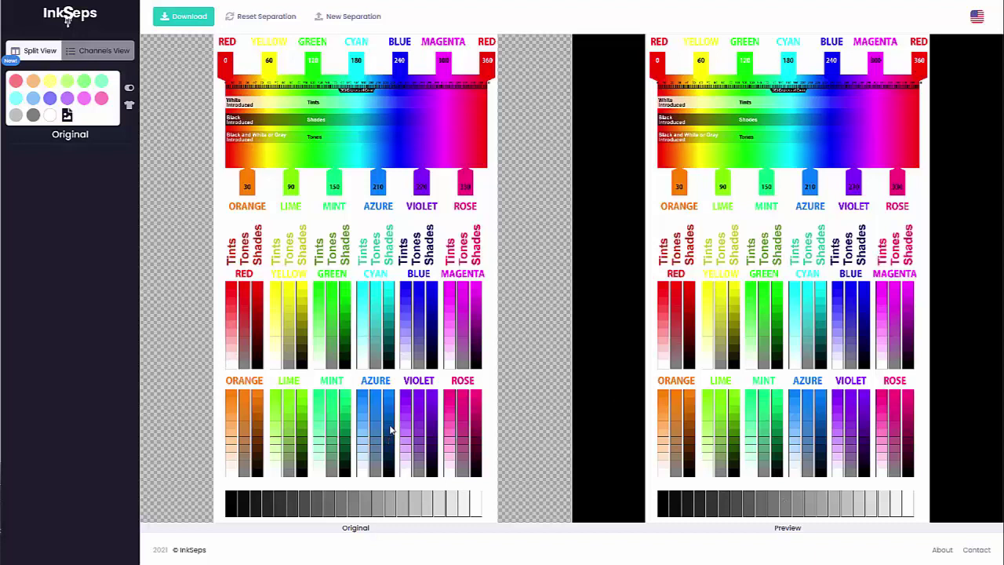
pyautogui.click(16, 81)
pyautogui.click(33, 80)
pyautogui.click(49, 84)
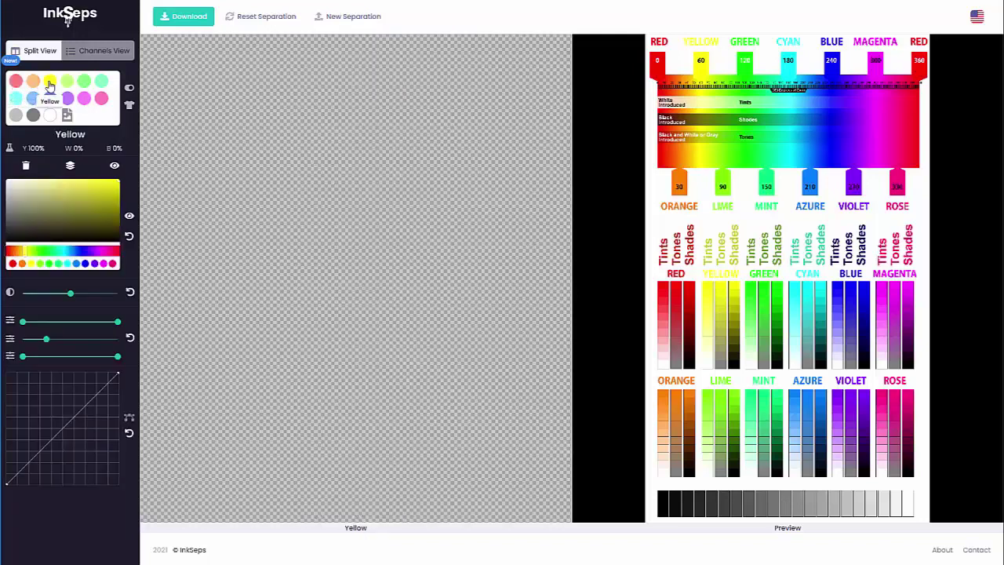
pyautogui.click(67, 83)
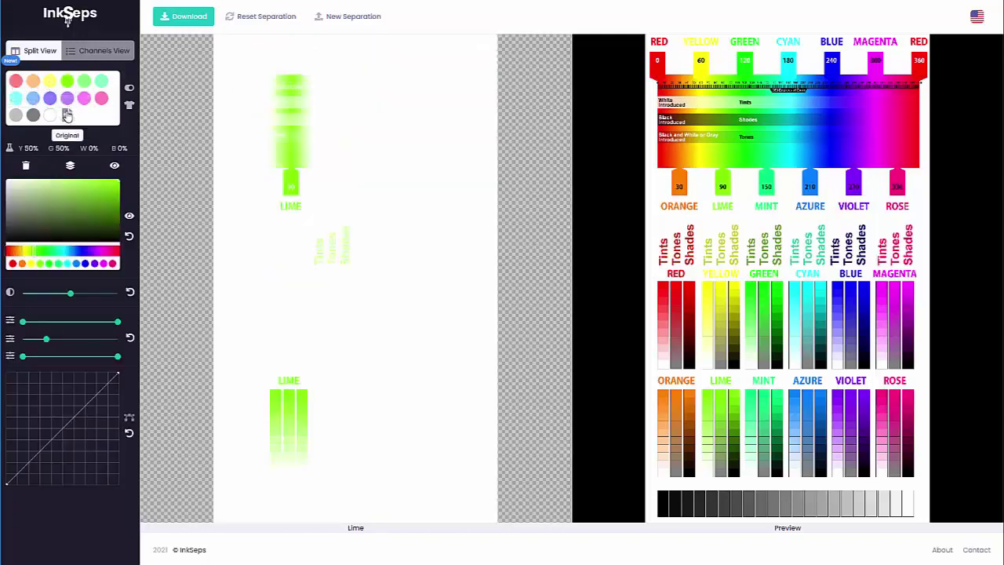
pyautogui.click(68, 115)
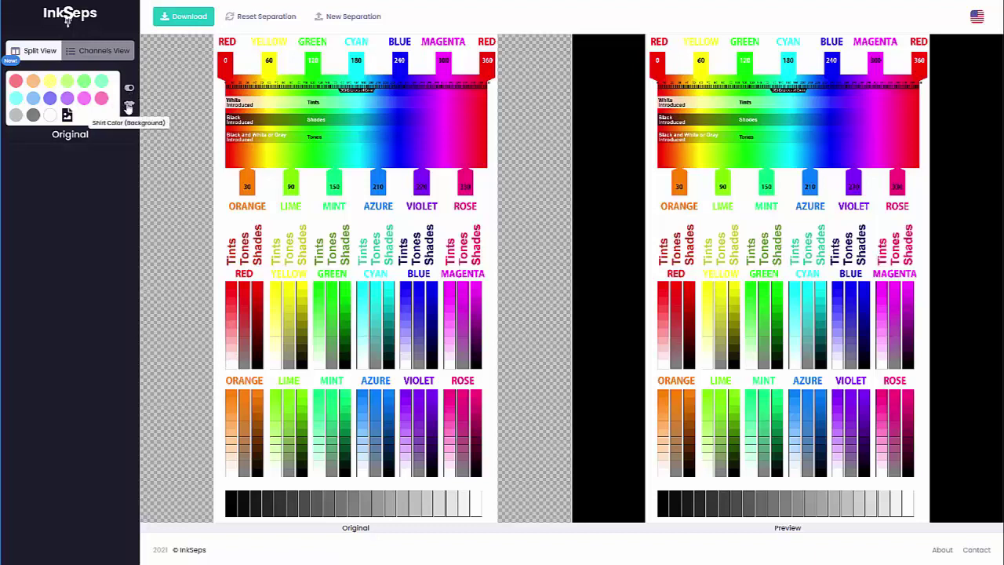
pyautogui.click(130, 106)
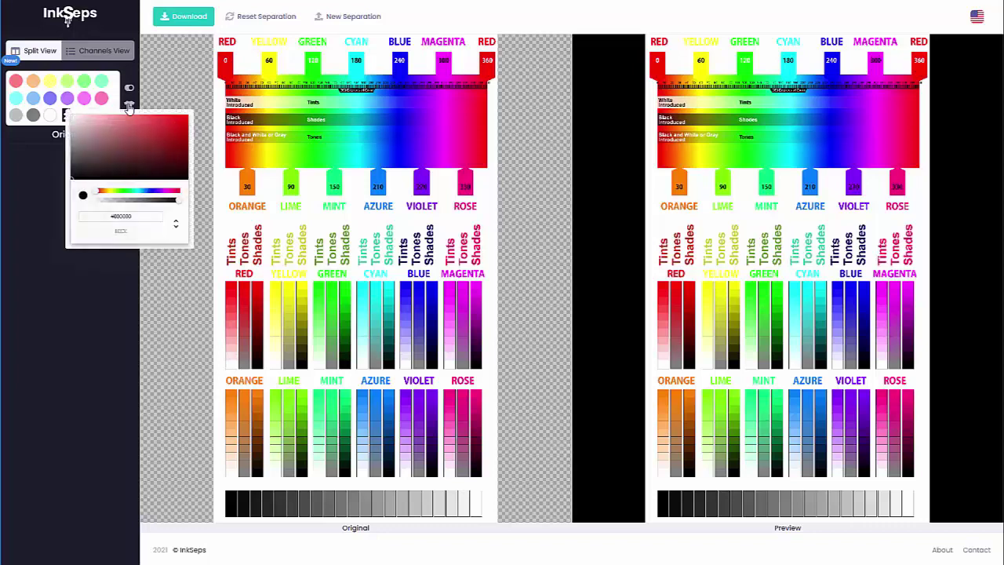
pyautogui.click(145, 161)
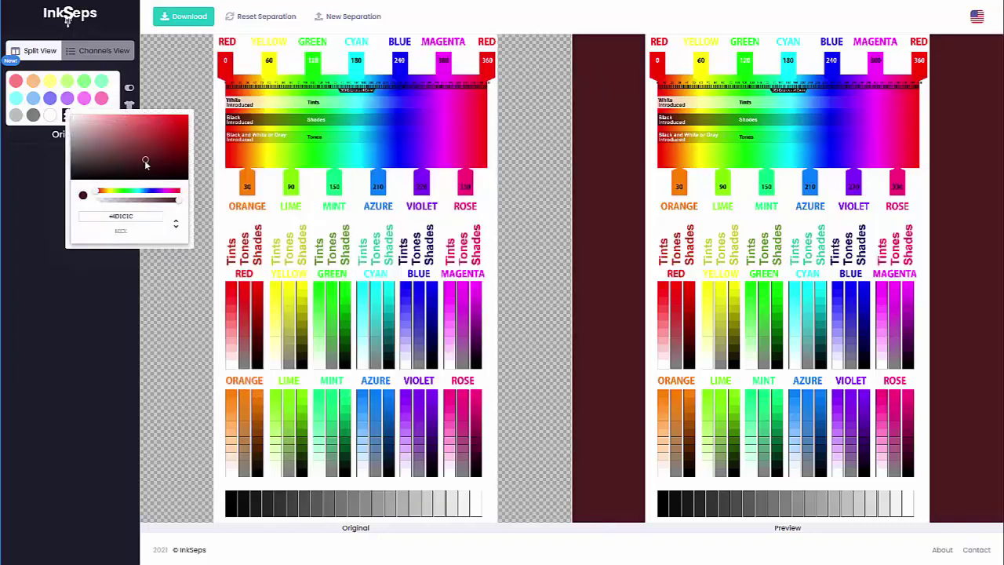
pyautogui.click(176, 225)
pyautogui.click(72, 177)
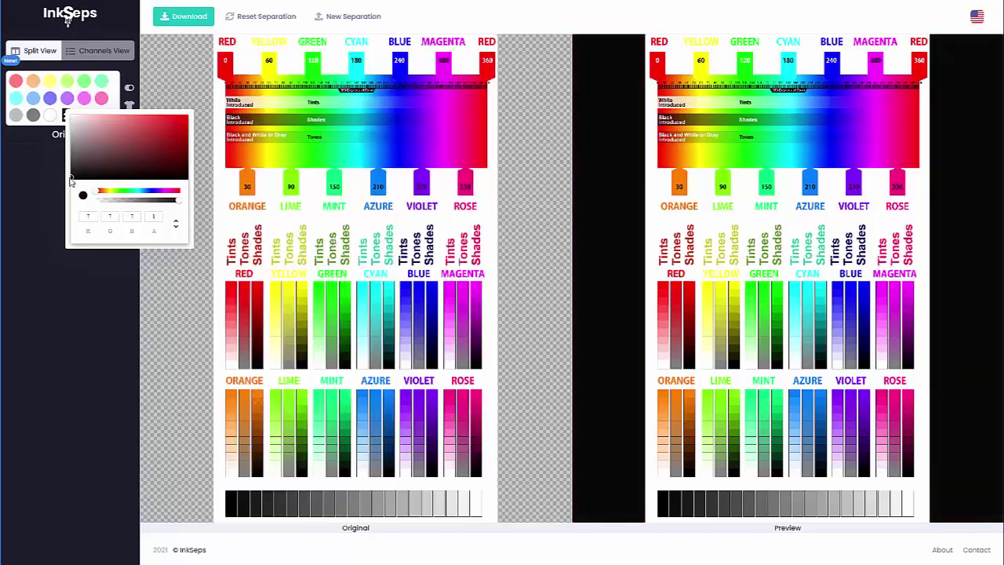
pyautogui.click(78, 258)
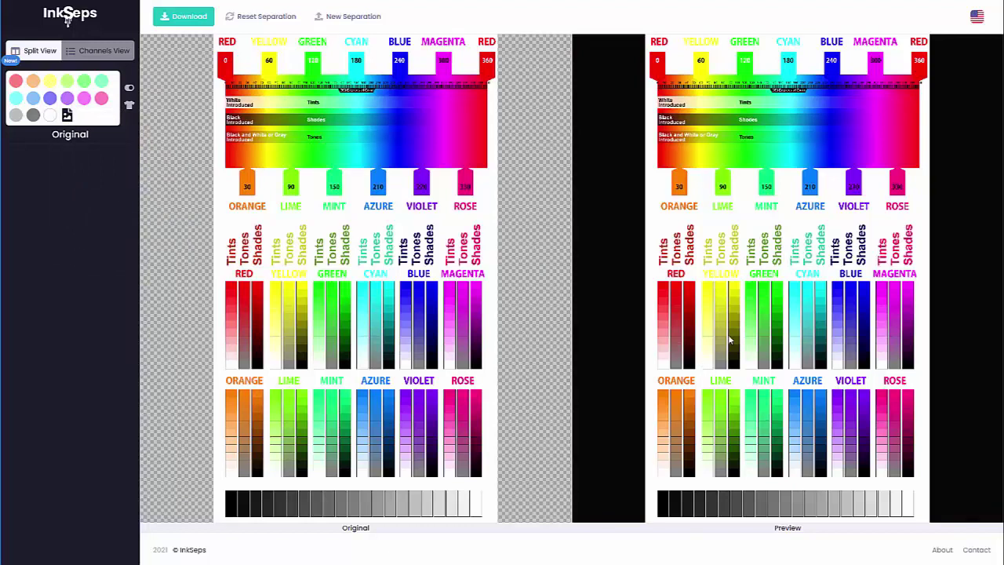
pyautogui.scroll(5, 751, 328)
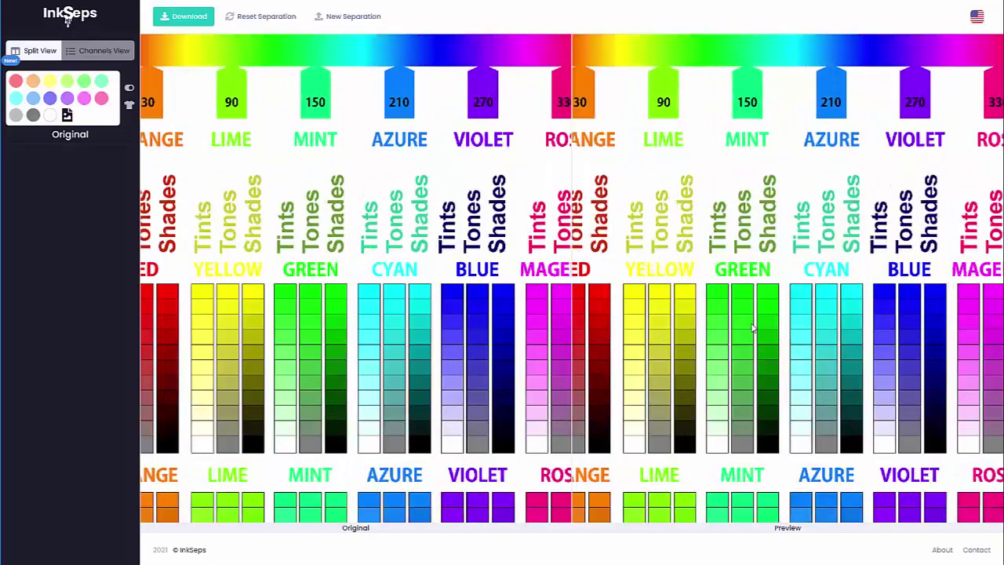
pyautogui.scroll(-5, 751, 328)
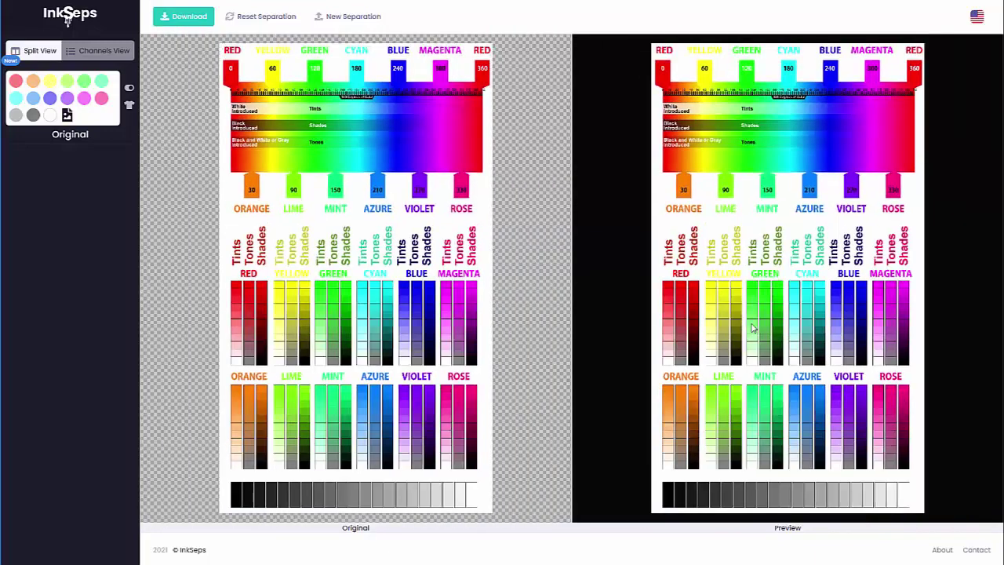
pyautogui.moveTo(751, 327)
pyautogui.mouseDown()
pyautogui.moveTo(660, 315)
pyautogui.moveTo(677, 354)
pyautogui.moveTo(779, 370)
pyautogui.moveTo(819, 344)
pyautogui.moveTo(788, 354)
pyautogui.moveTo(740, 321)
pyautogui.moveTo(745, 330)
pyautogui.mouseUp()
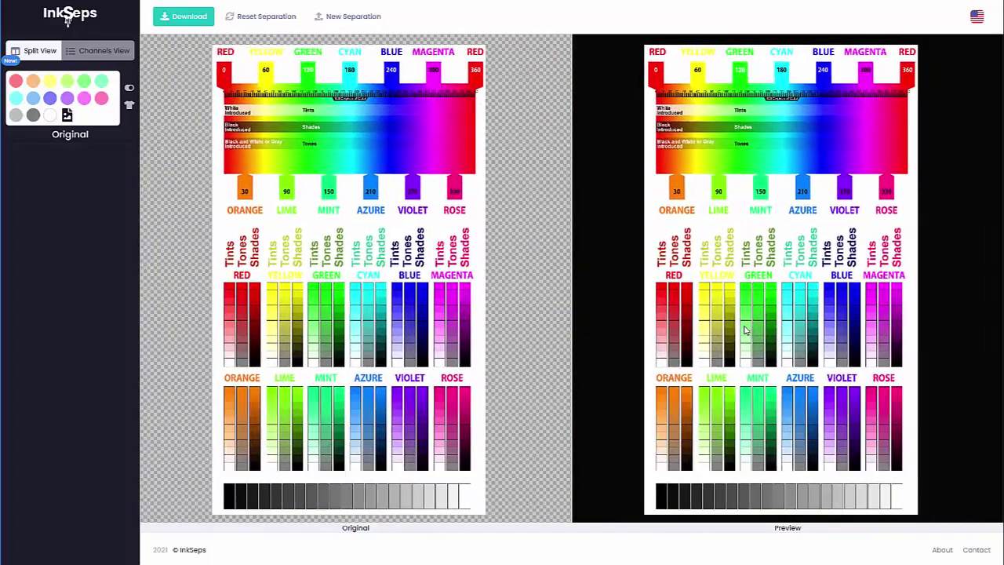
# Step: Browse the Red, Orange and Yellow channels, then return to Red
pyautogui.click(16, 84)
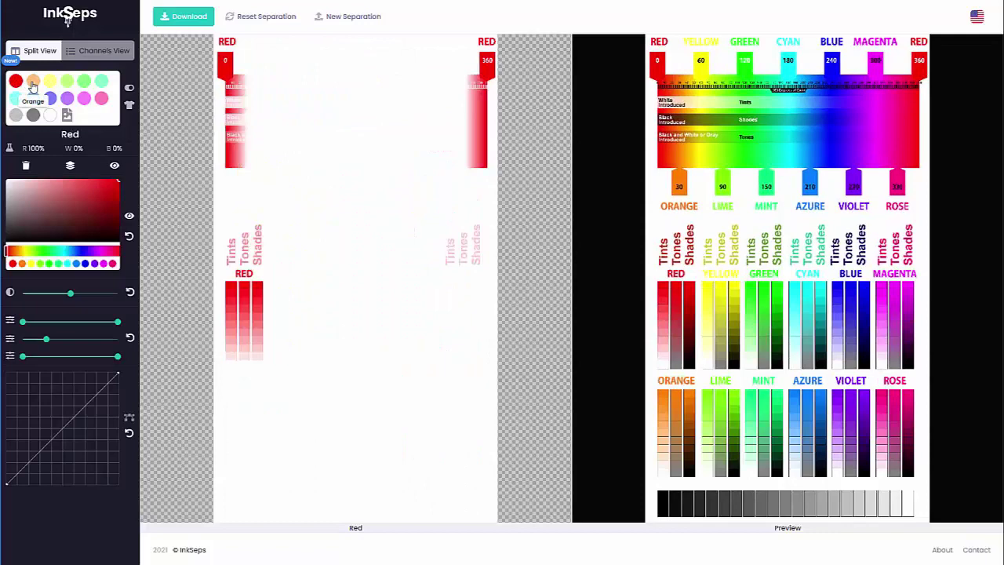
pyautogui.click(35, 82)
pyautogui.click(45, 80)
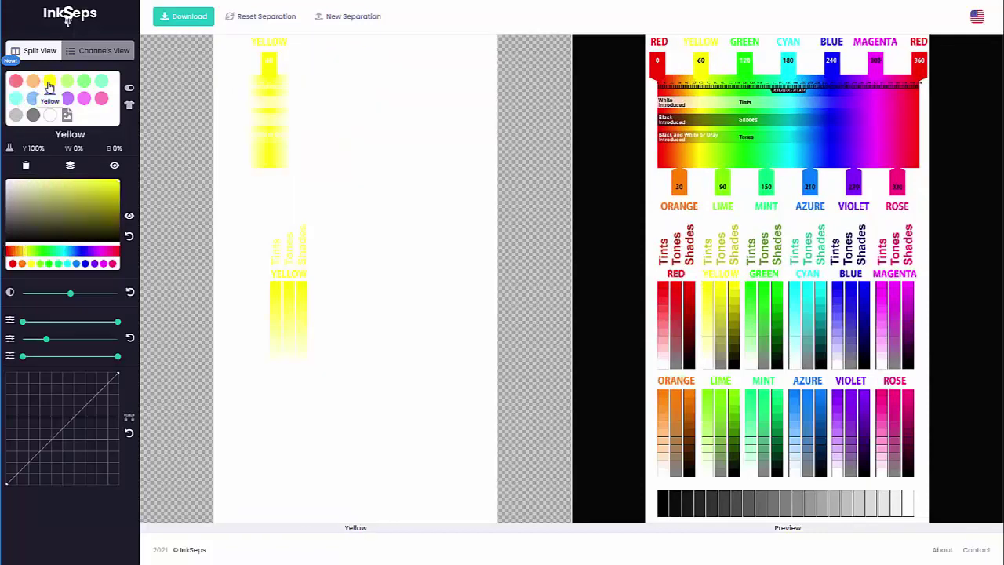
pyautogui.click(15, 80)
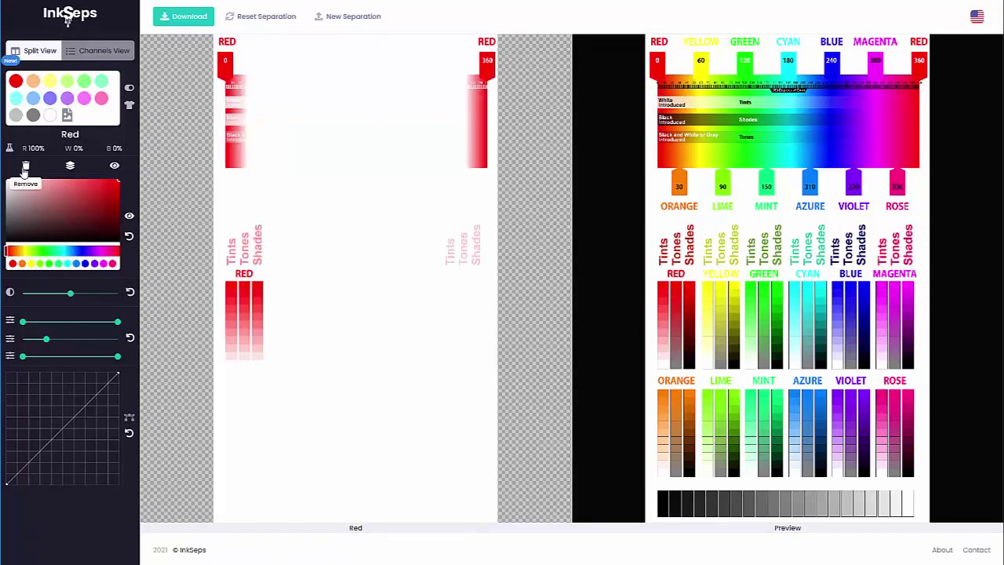
# Step: Check Red's merge targets and toggle its visibility off and back on twice
pyautogui.click(70, 167)
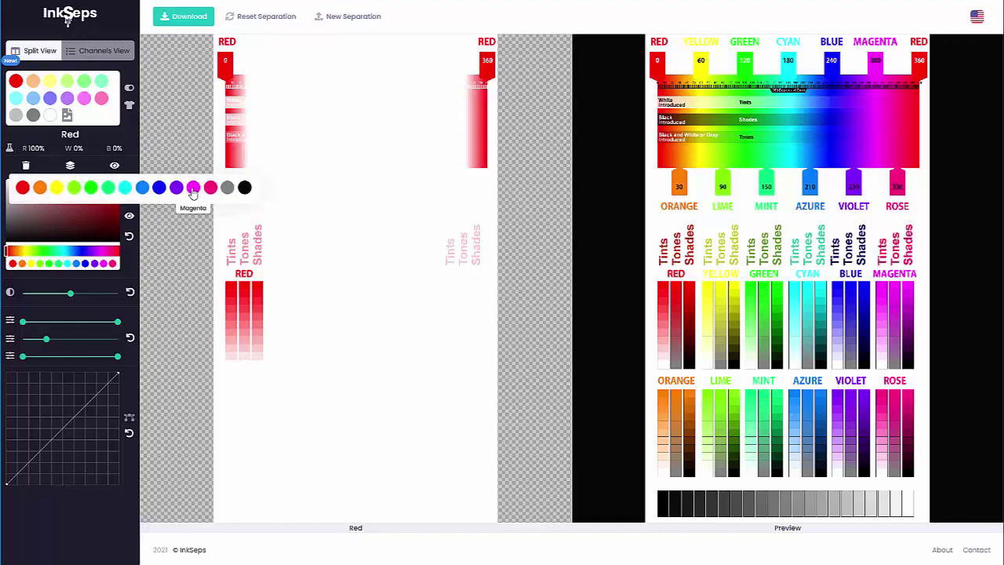
pyautogui.click(115, 166)
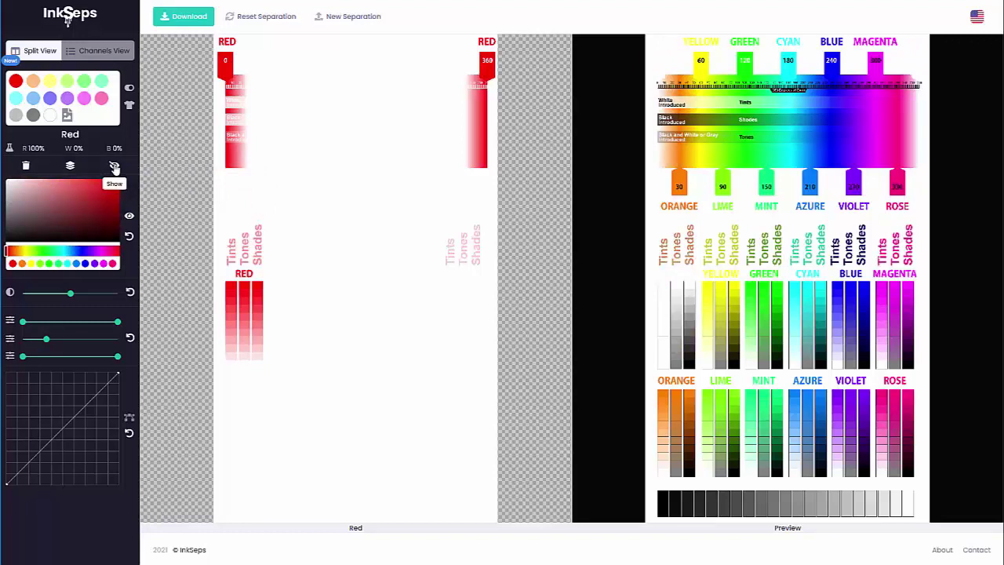
pyautogui.click(115, 166)
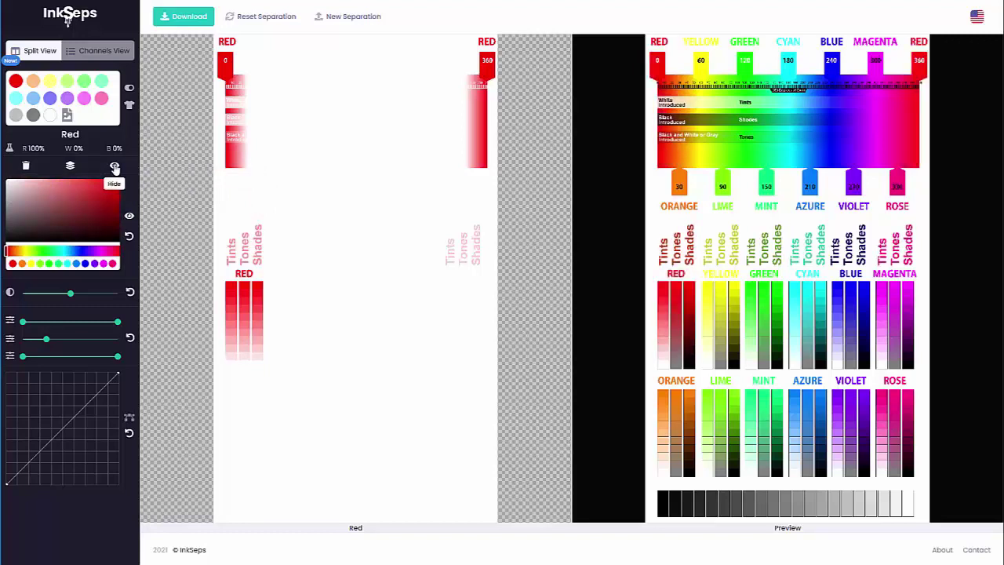
pyautogui.click(129, 218)
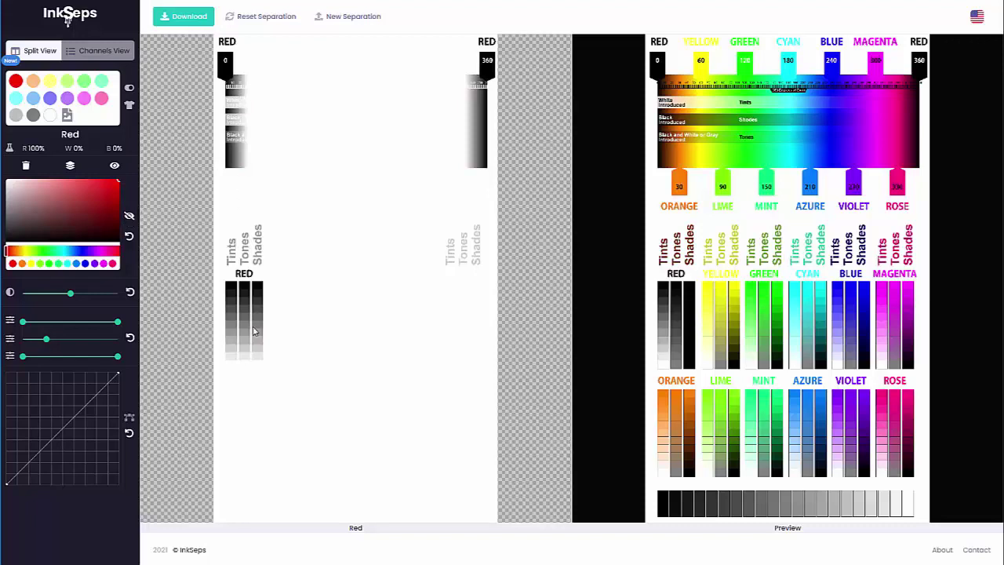
pyautogui.click(130, 218)
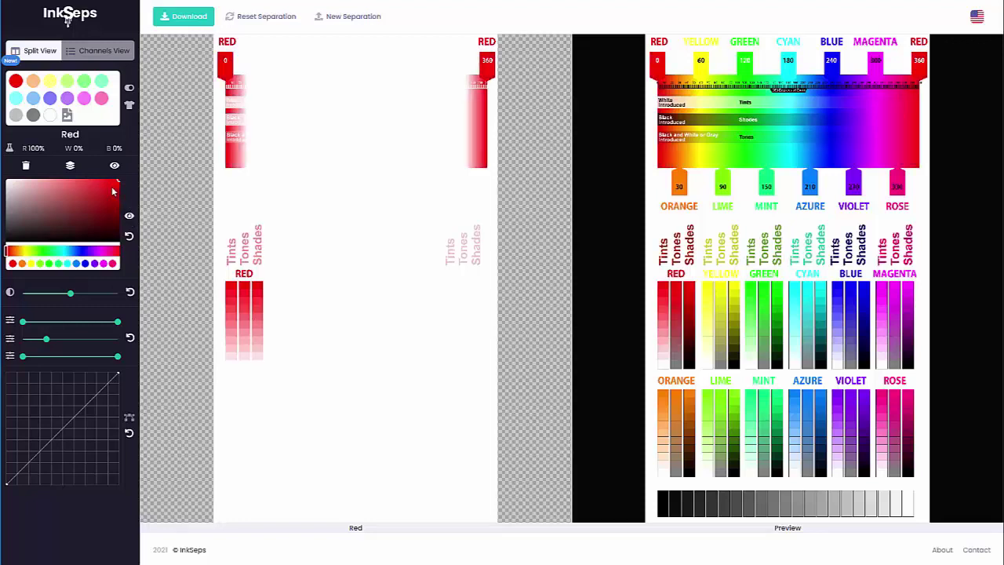
# Step: Try several Red ink hues, then settle on a darker custom red (R 60%, W 12%, B 28%)
pyautogui.moveTo(113, 192); pyautogui.dragTo(88, 211)
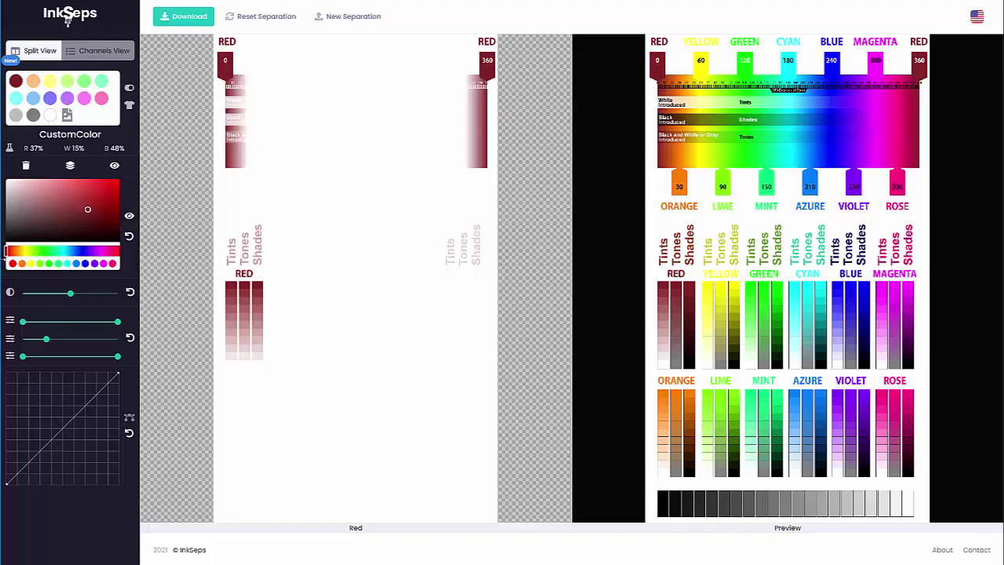
pyautogui.moveTo(6, 251)
pyautogui.mouseDown()
pyautogui.moveTo(85, 250)
pyautogui.moveTo(6, 249)
pyautogui.mouseUp()
pyautogui.click(13, 264)
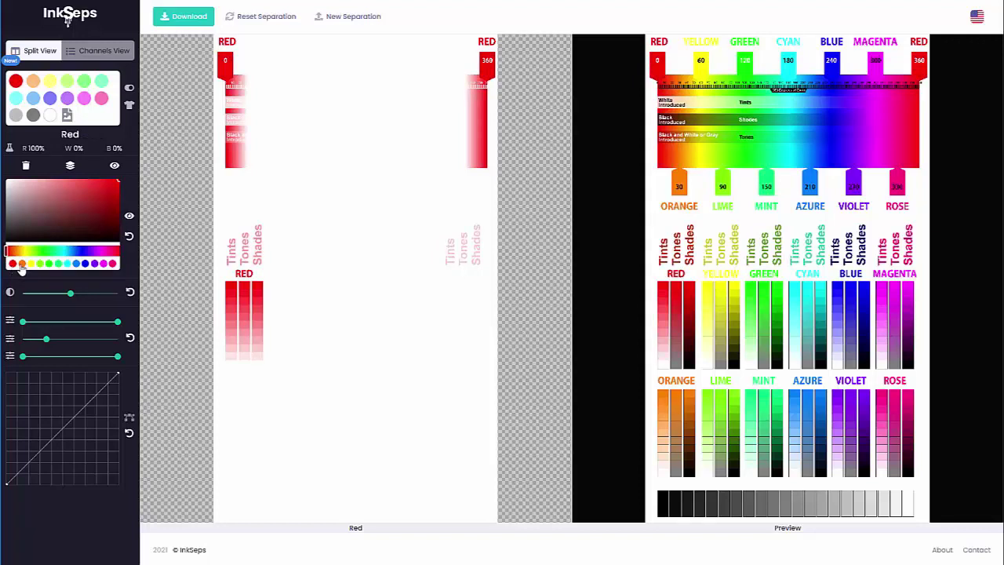
pyautogui.click(22, 265)
pyautogui.click(31, 264)
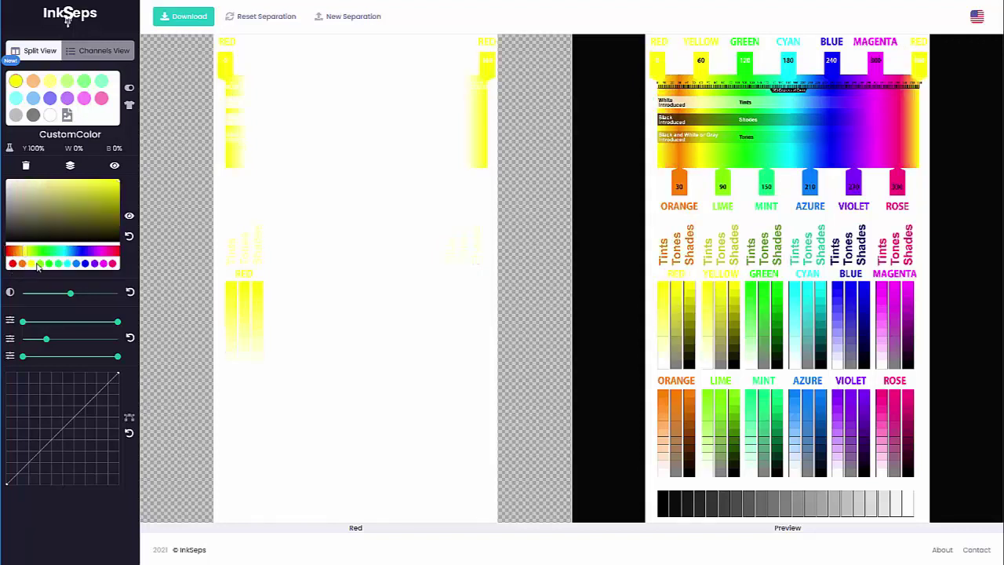
pyautogui.click(40, 264)
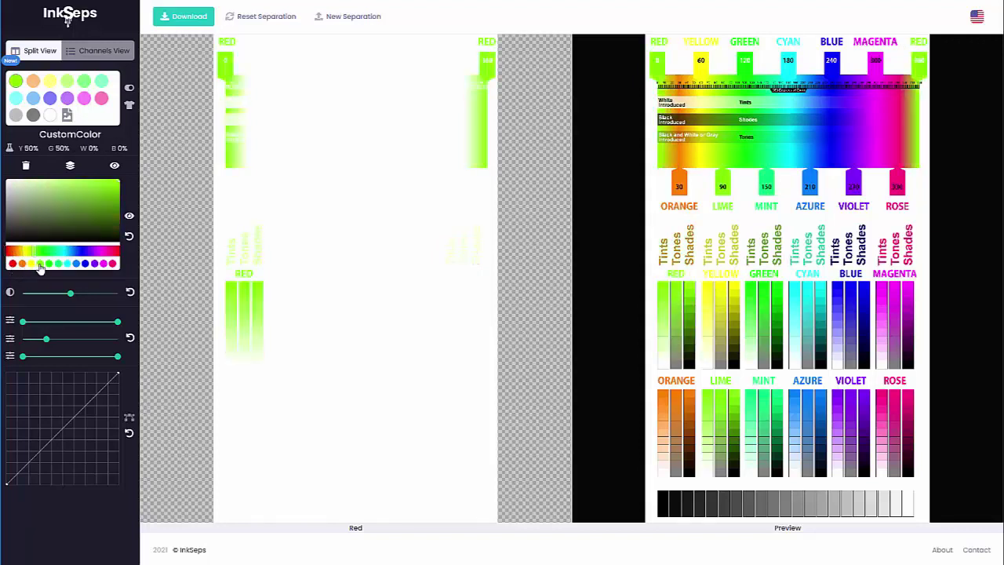
pyautogui.click(131, 239)
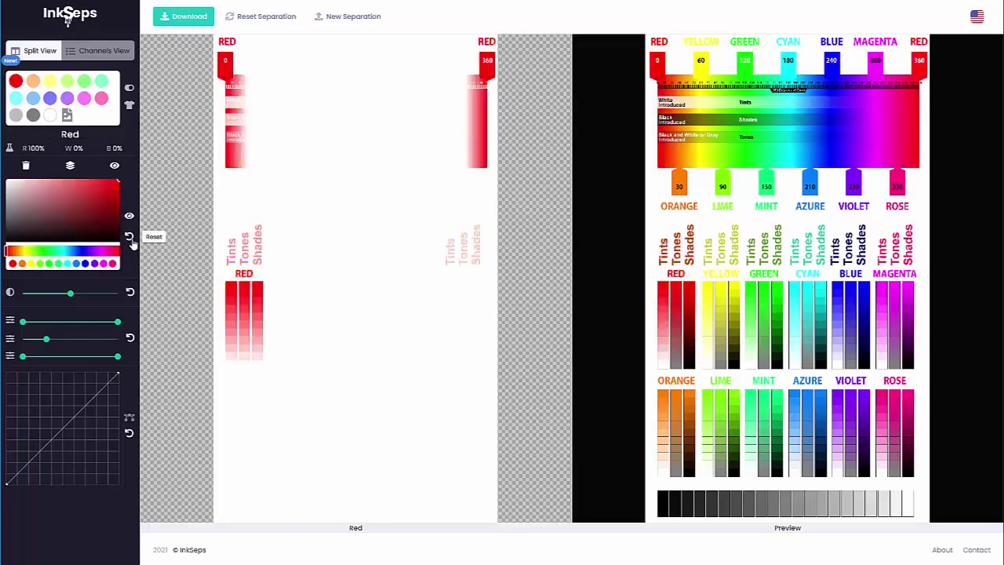
pyautogui.click(101, 199)
# Step: Raise the Red channel's contrast and adjust its upper and midtone levels
pyautogui.moveTo(69, 298)
pyautogui.moveTo(69, 299); pyautogui.dragTo(91, 300)
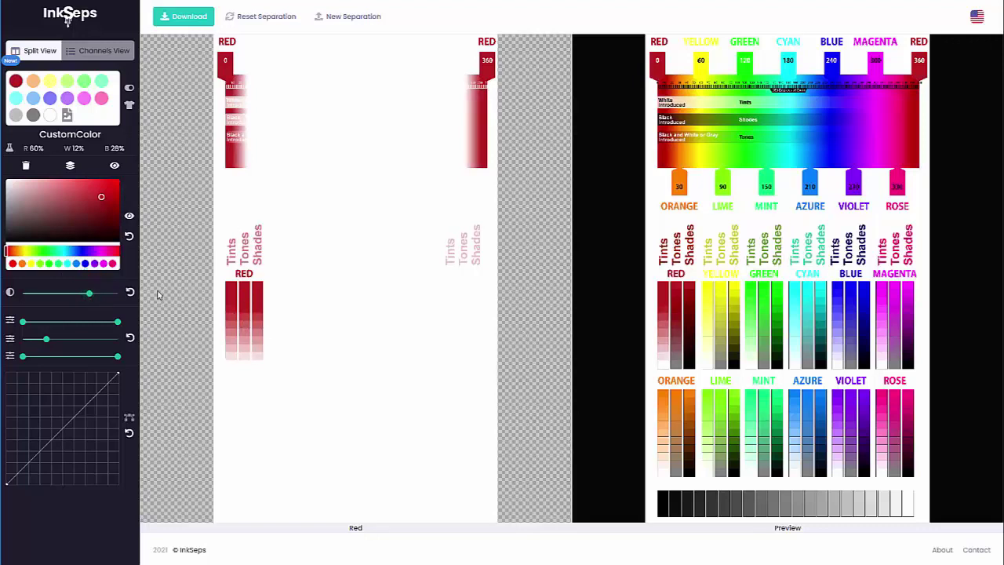
pyautogui.moveTo(119, 326)
pyautogui.moveTo(117, 326); pyautogui.dragTo(102, 328)
pyautogui.moveTo(47, 341)
pyautogui.moveTo(48, 343); pyautogui.dragTo(99, 364)
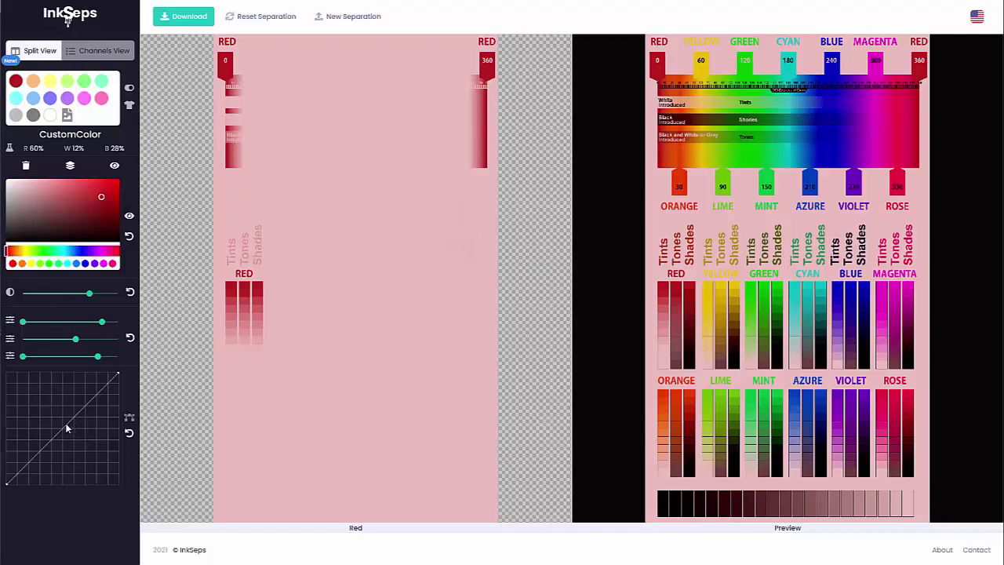
# Step: Bend the Red tone curve to darken the strips, hiding red ink from the preview
pyautogui.click(66, 425)
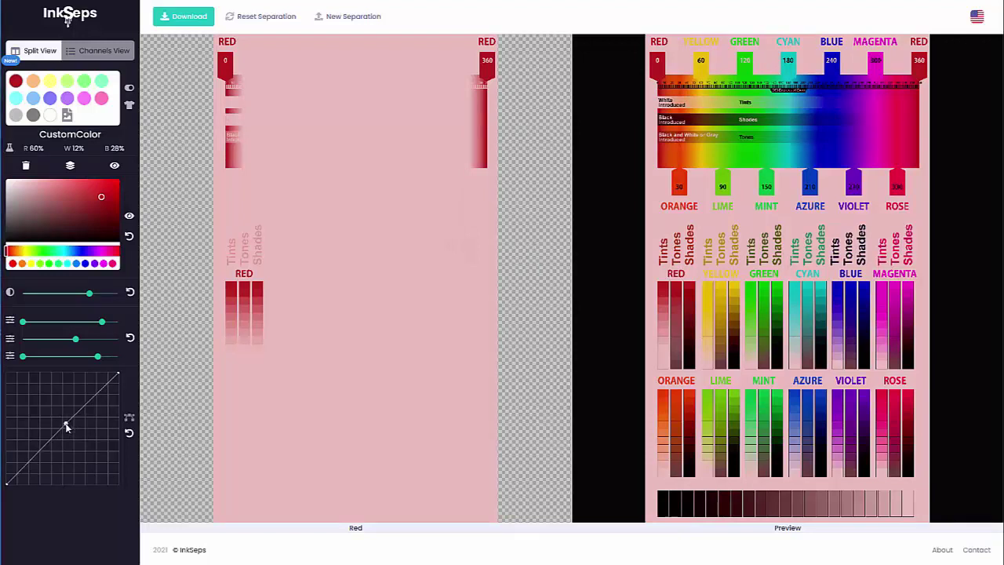
pyautogui.moveTo(66, 425); pyautogui.dragTo(91, 450)
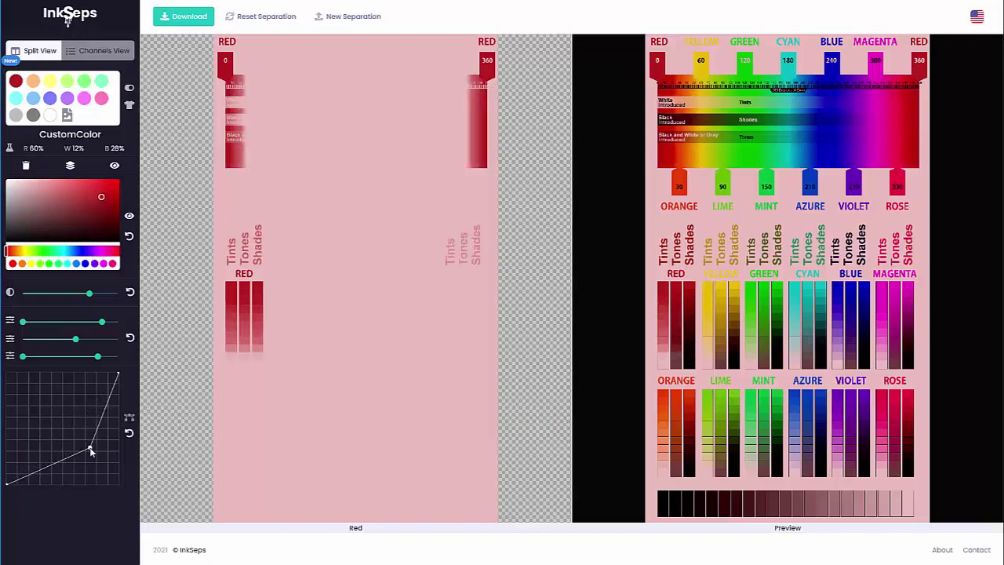
pyautogui.click(130, 216)
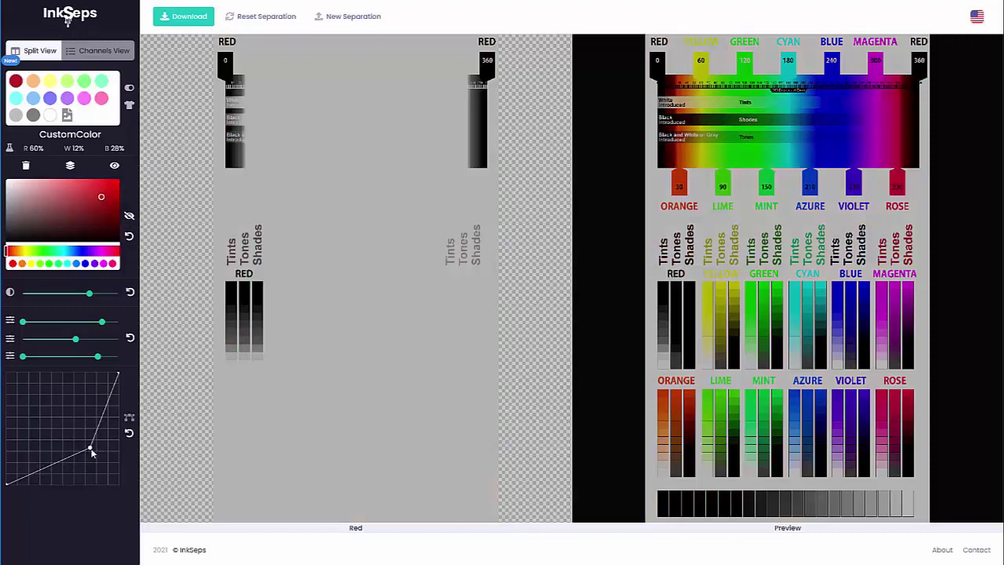
pyautogui.moveTo(90, 450); pyautogui.dragTo(51, 400)
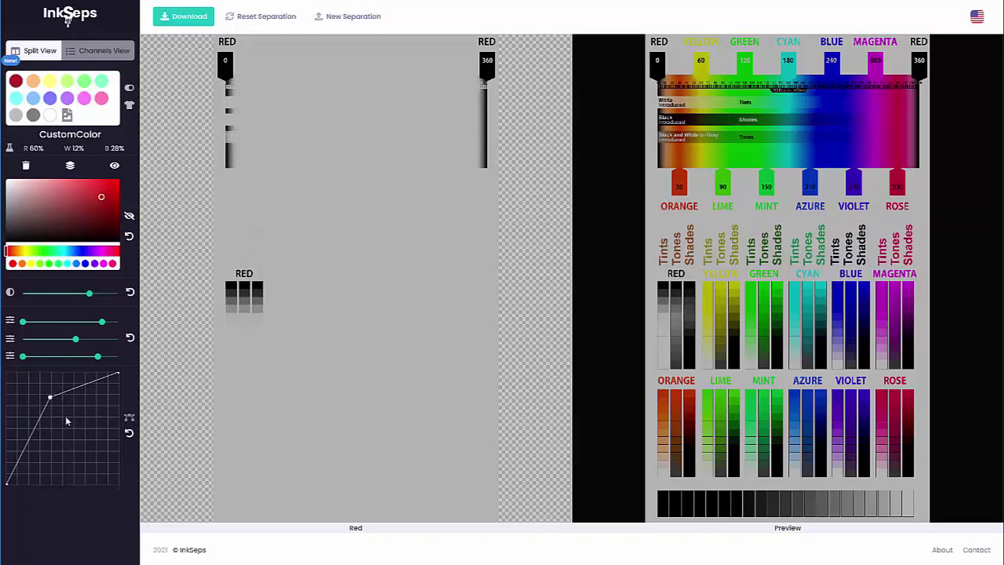
pyautogui.moveTo(50, 398); pyautogui.dragTo(66, 431)
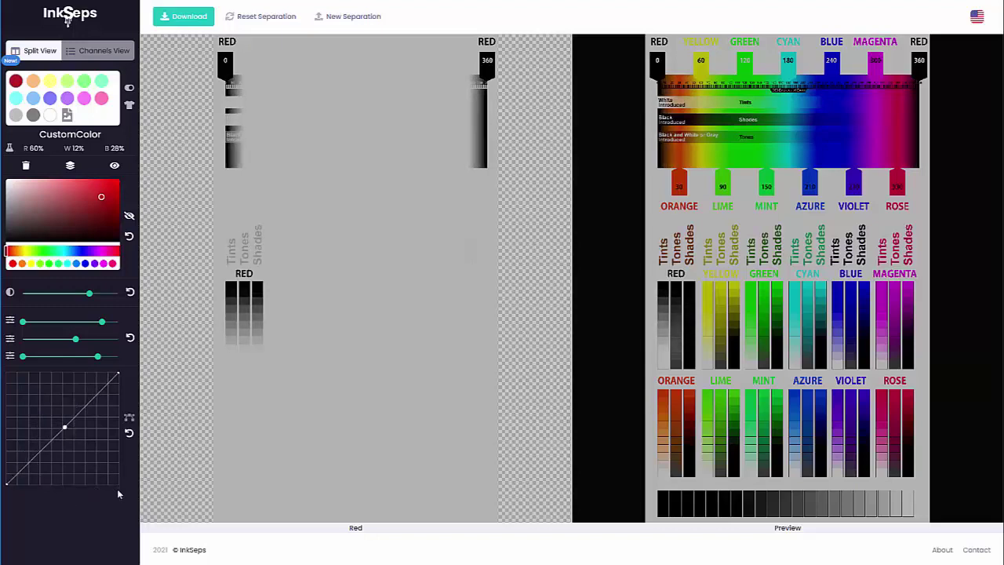
# Step: Reset the Red channel's tone curve, levels and contrast to defaults
pyautogui.click(130, 435)
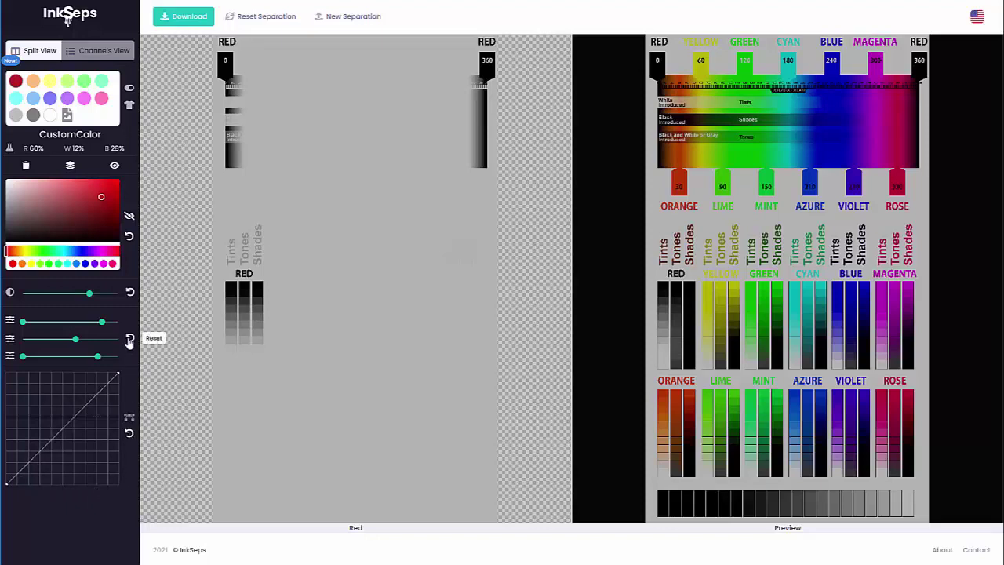
pyautogui.click(130, 338)
pyautogui.click(131, 292)
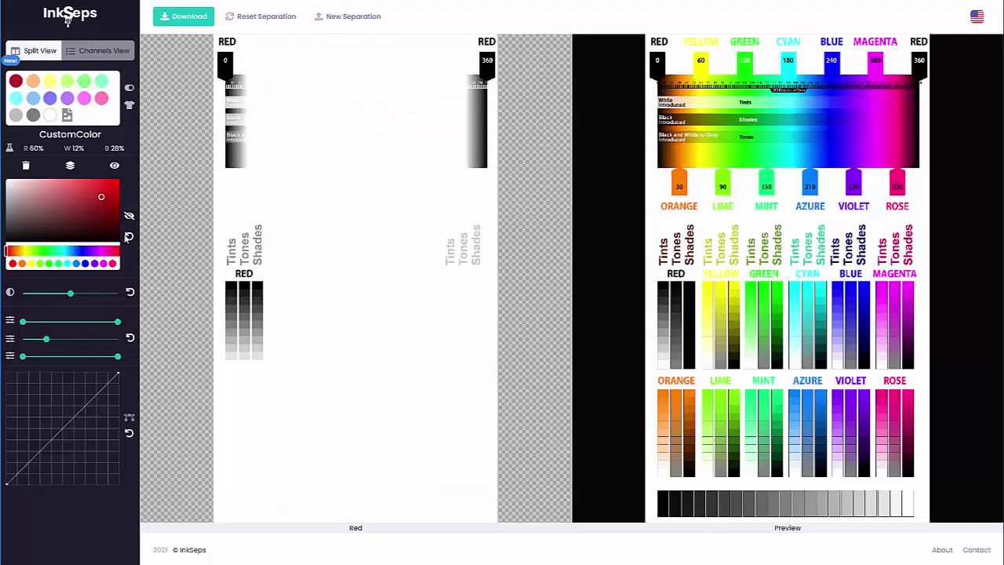
# Step: Retry a darker custom red with more contrast and a darker curve, briefly checking Lime
pyautogui.click(130, 237)
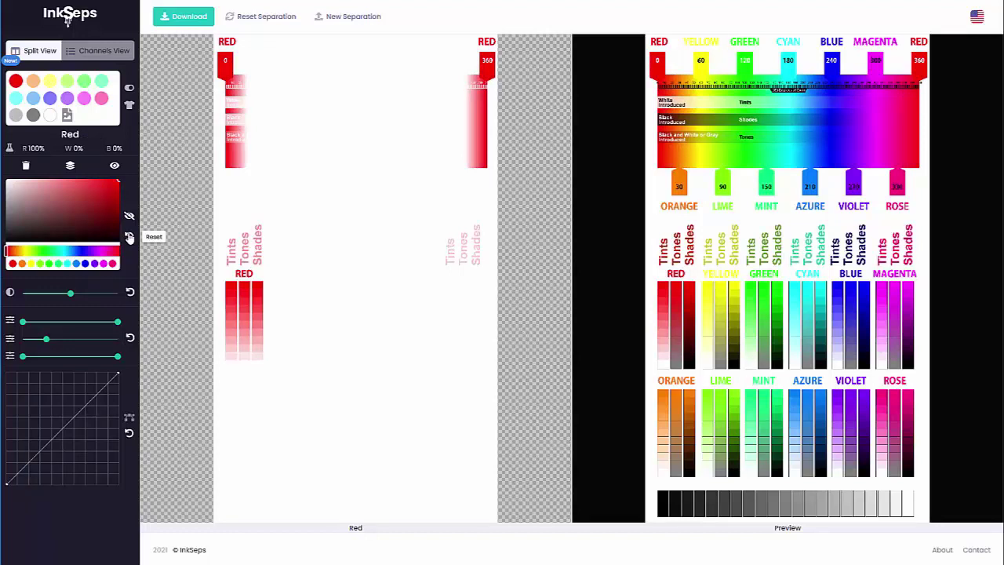
pyautogui.click(83, 208)
pyautogui.moveTo(69, 292); pyautogui.dragTo(88, 293)
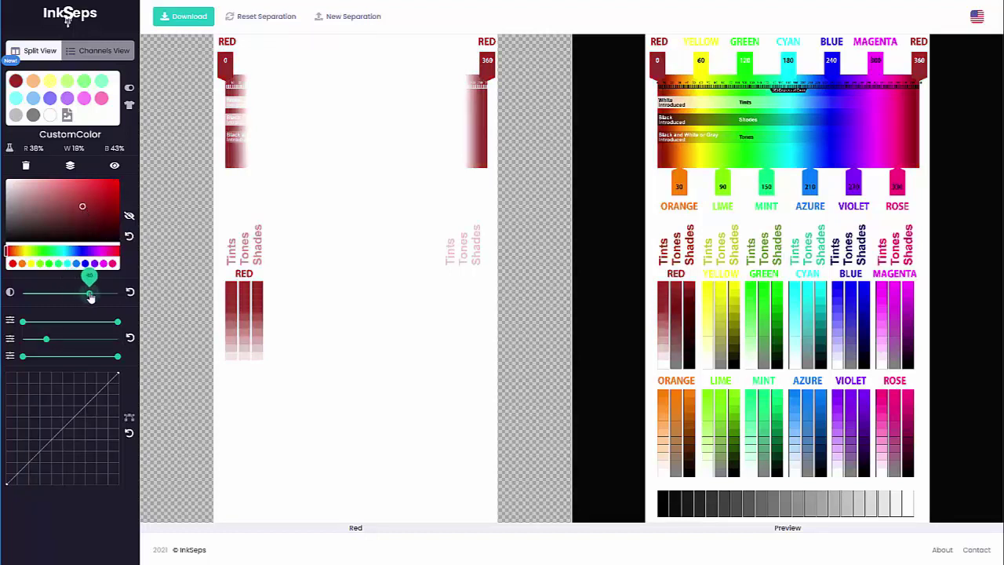
pyautogui.moveTo(70, 424); pyautogui.dragTo(83, 428)
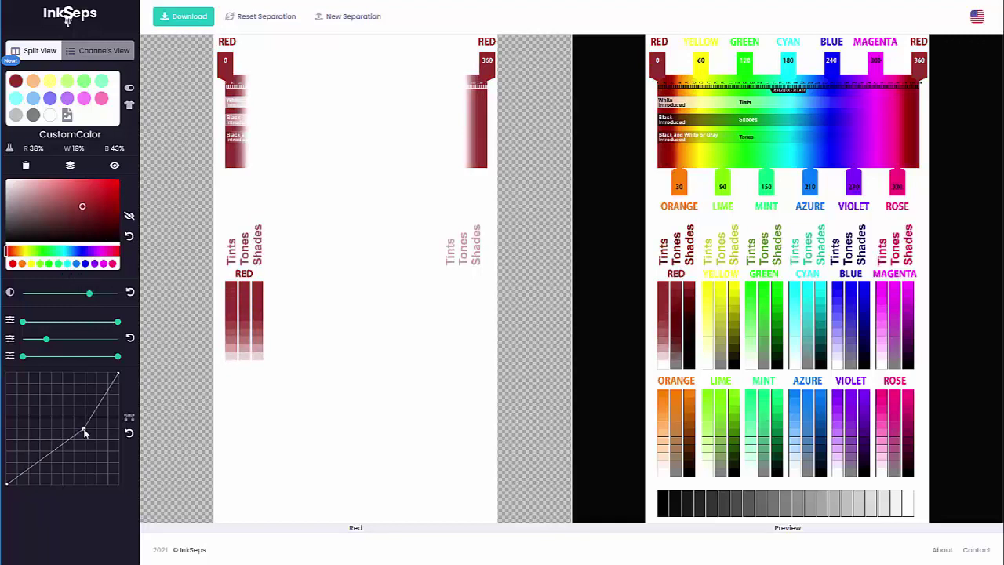
pyautogui.click(67, 82)
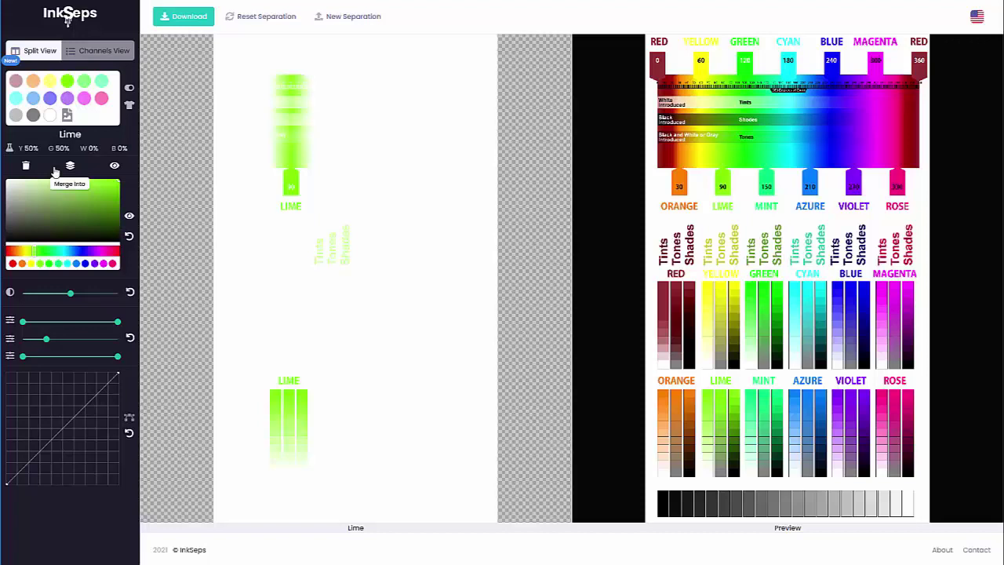
pyautogui.click(16, 81)
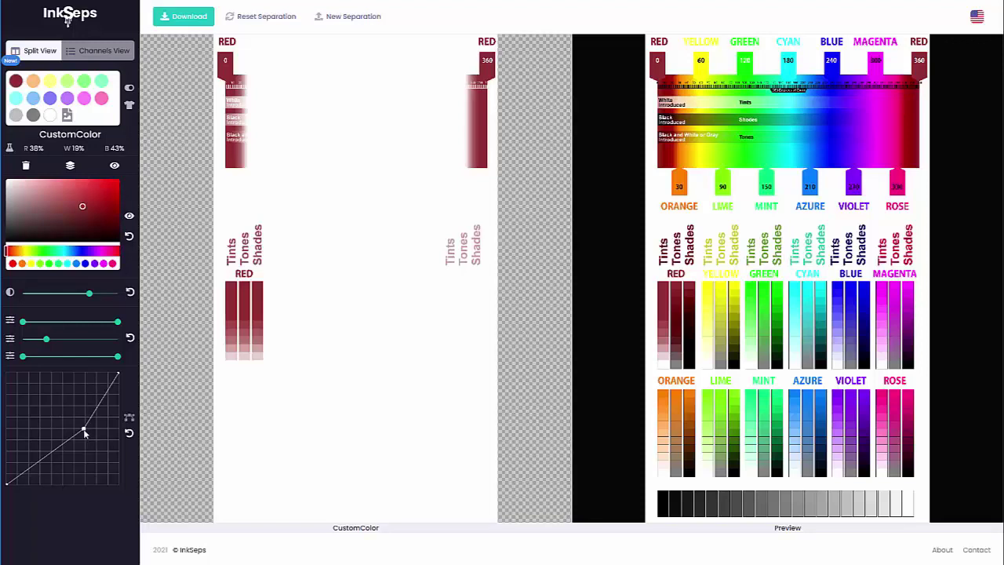
# Step: Reset curve, contrast and colour to pure red (R 100%), then show Channels View
pyautogui.click(128, 432)
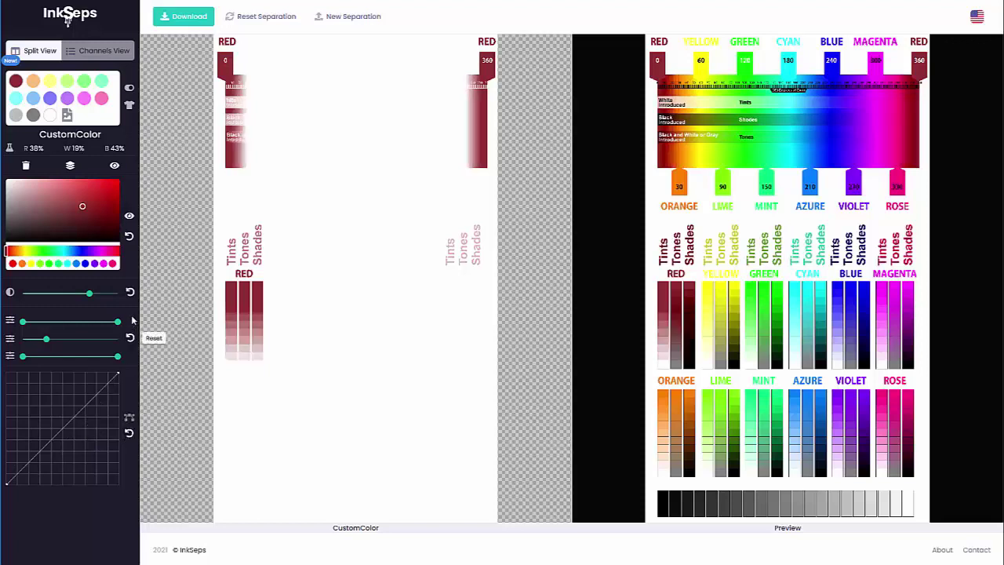
pyautogui.click(131, 293)
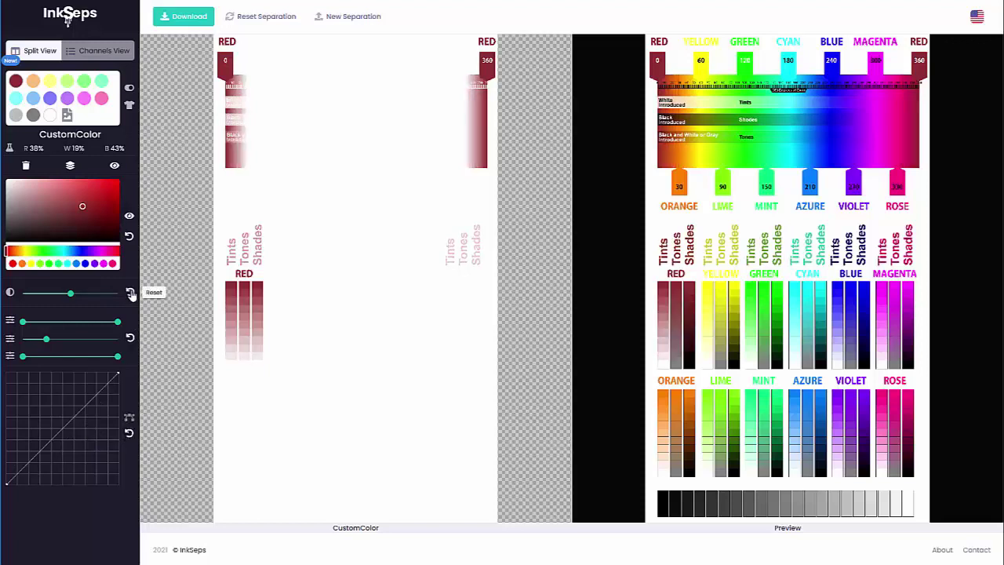
pyautogui.click(129, 235)
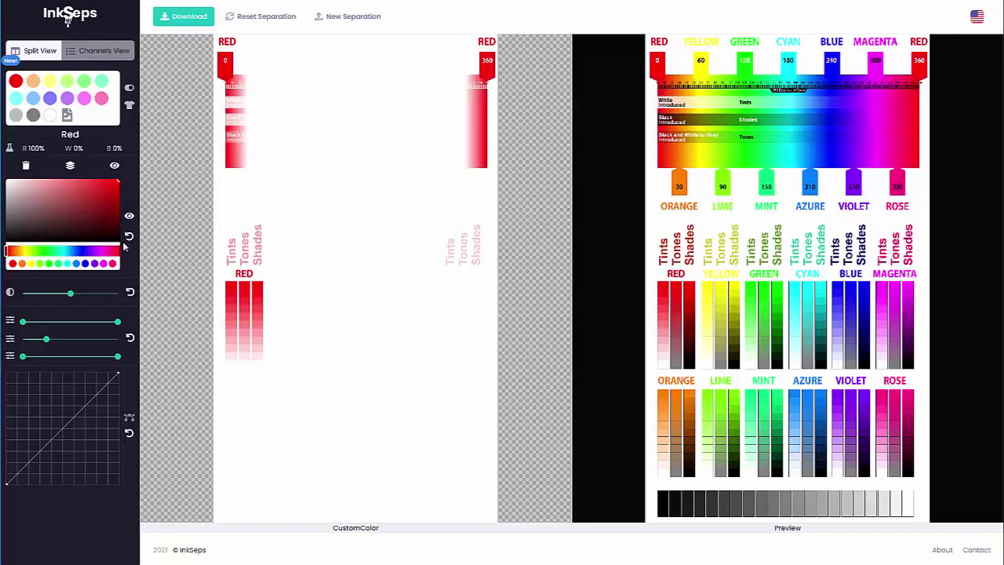
pyautogui.click(94, 52)
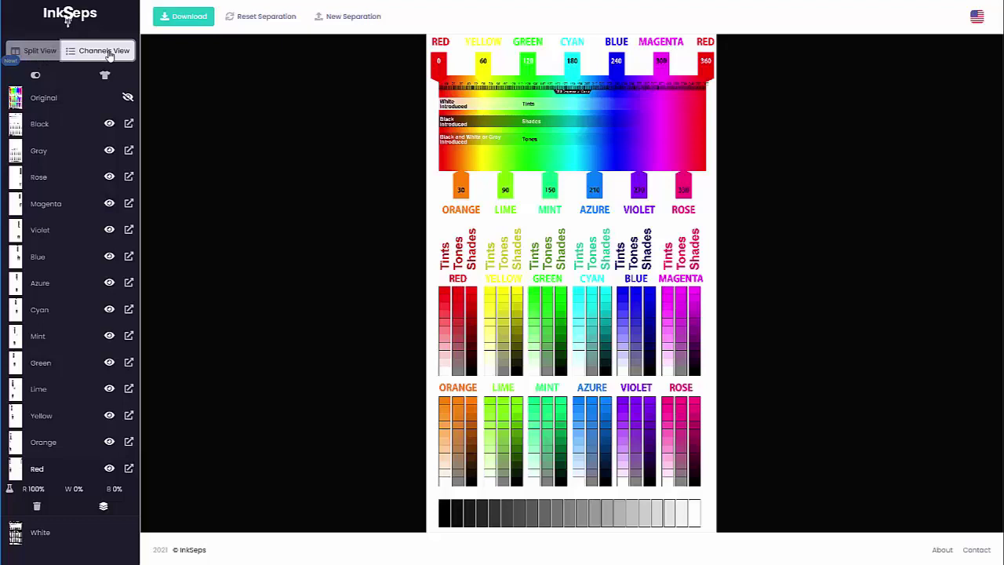
pyautogui.click(108, 123)
pyautogui.click(107, 188)
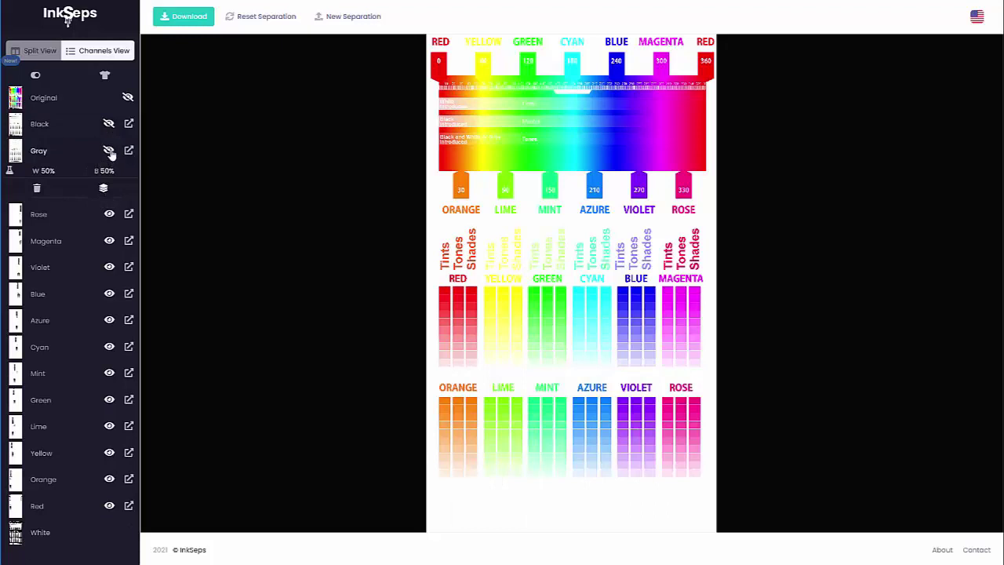
pyautogui.click(109, 150)
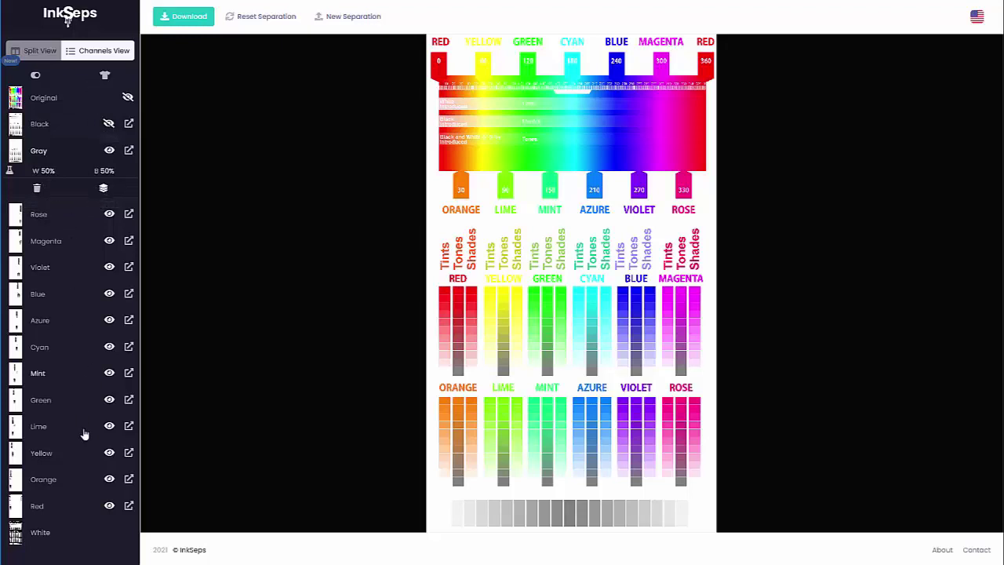
pyautogui.click(109, 151)
pyautogui.click(109, 150)
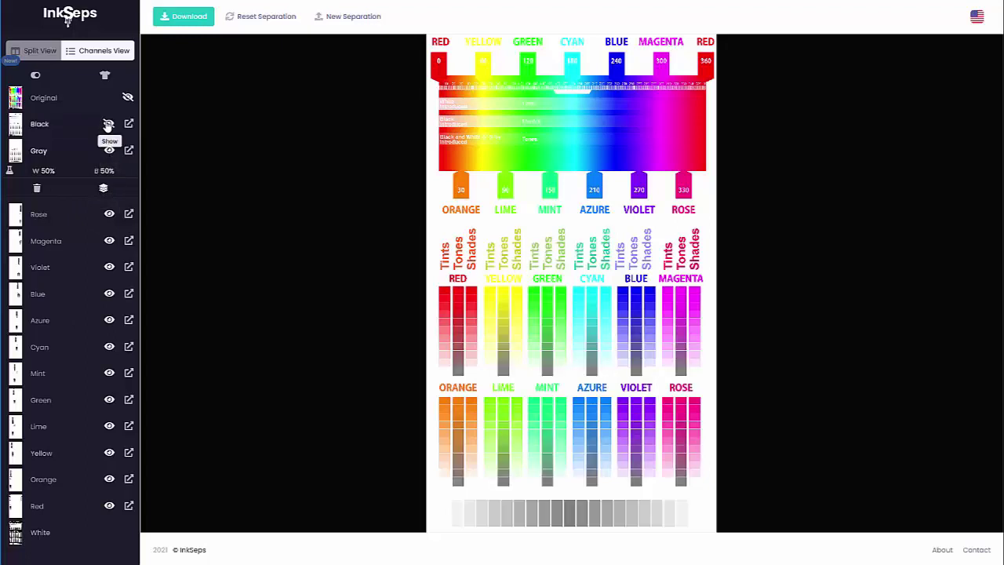
pyautogui.click(109, 124)
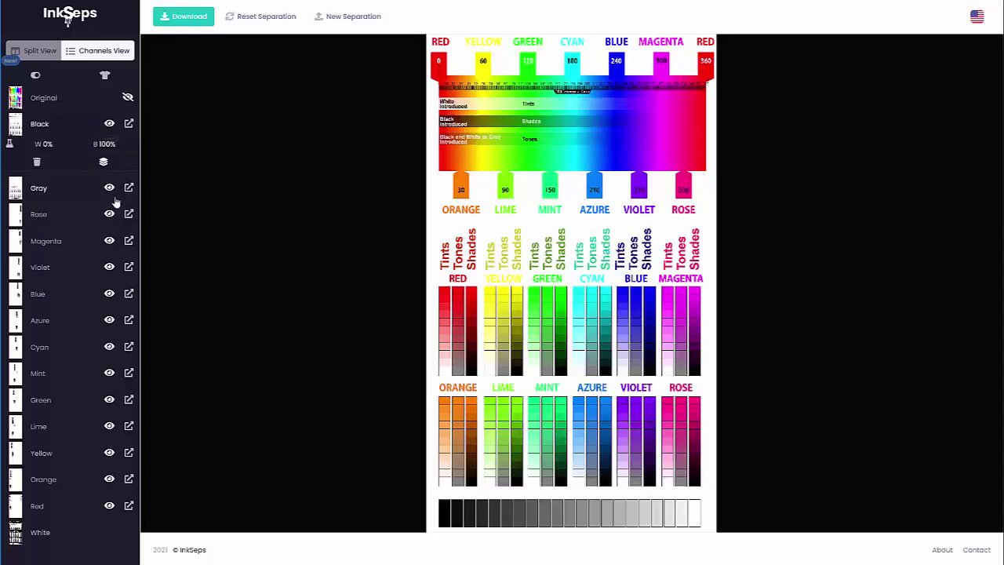
# Step: Give the Red channel a darker custom red, stronger contrast and darker curve, then close
pyautogui.click(130, 506)
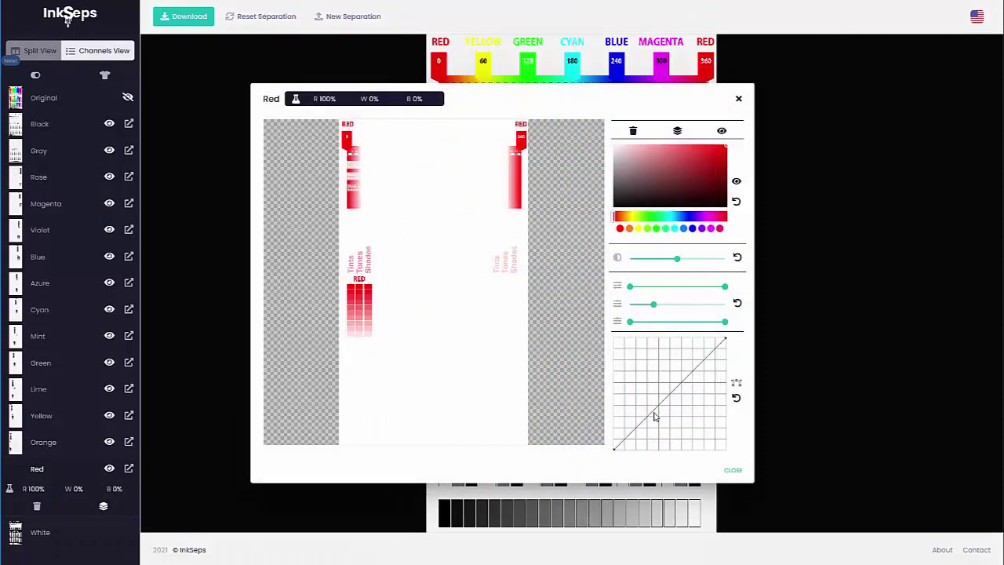
pyautogui.click(703, 168)
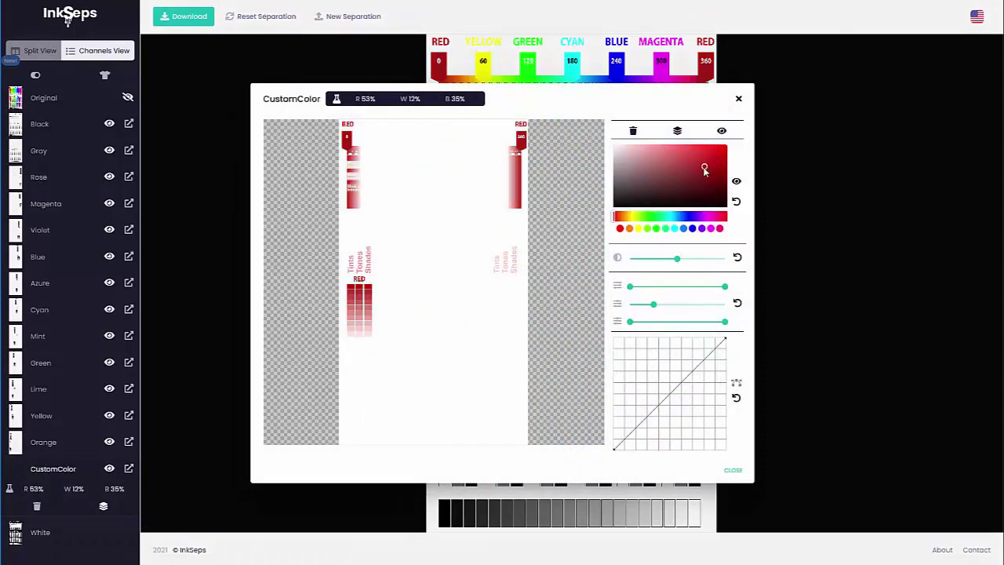
pyautogui.moveTo(676, 258); pyautogui.dragTo(699, 294)
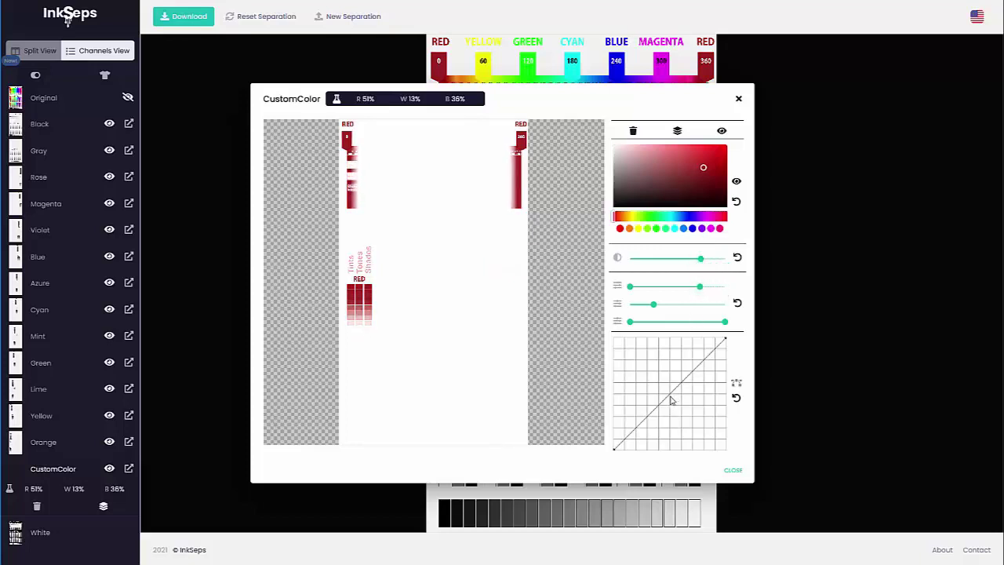
pyautogui.moveTo(668, 400); pyautogui.dragTo(682, 409)
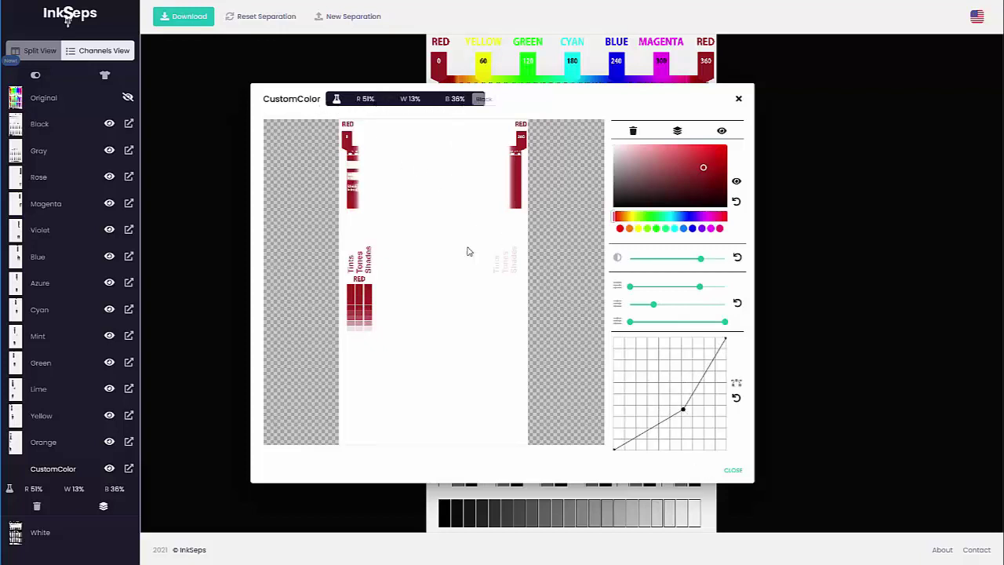
pyautogui.click(733, 471)
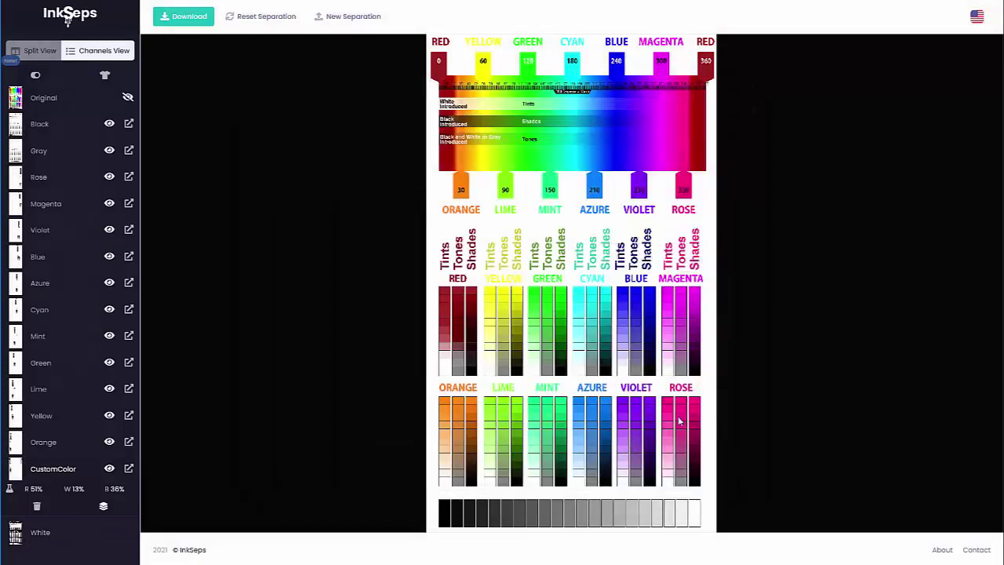
# Step: Reset the channel's curve, first range slider and colour to pure red, then close
pyautogui.click(130, 469)
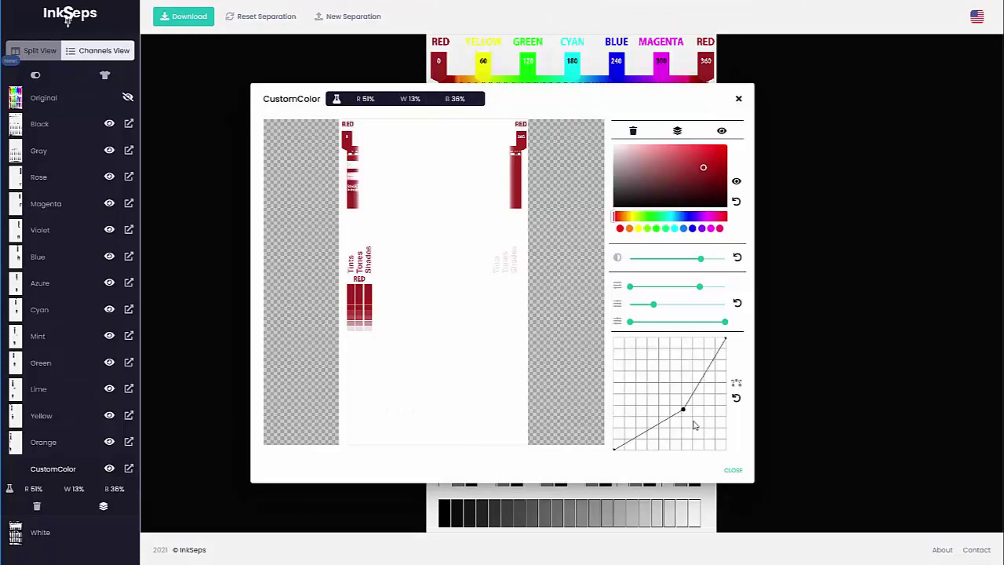
pyautogui.click(737, 397)
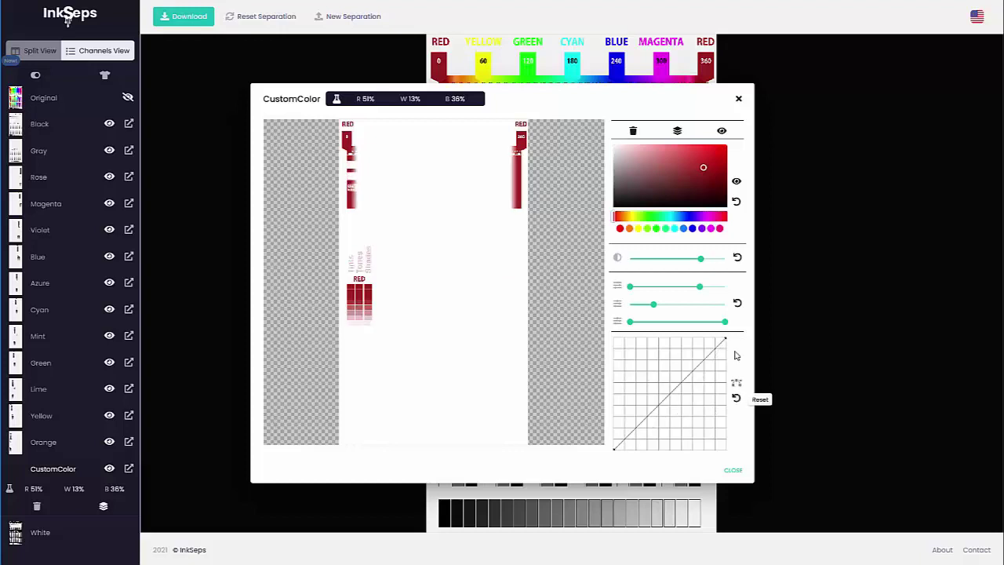
pyautogui.click(737, 304)
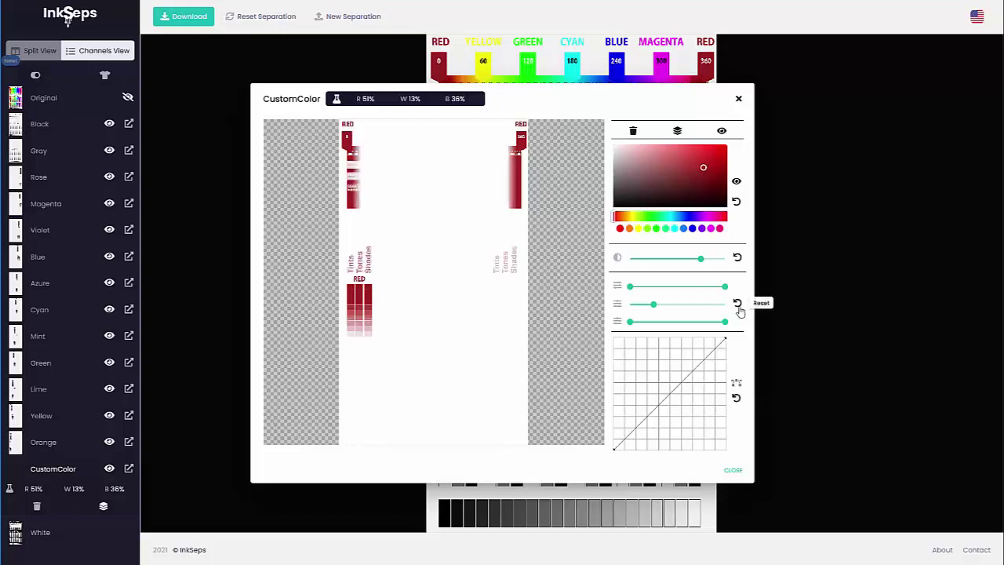
pyautogui.click(737, 202)
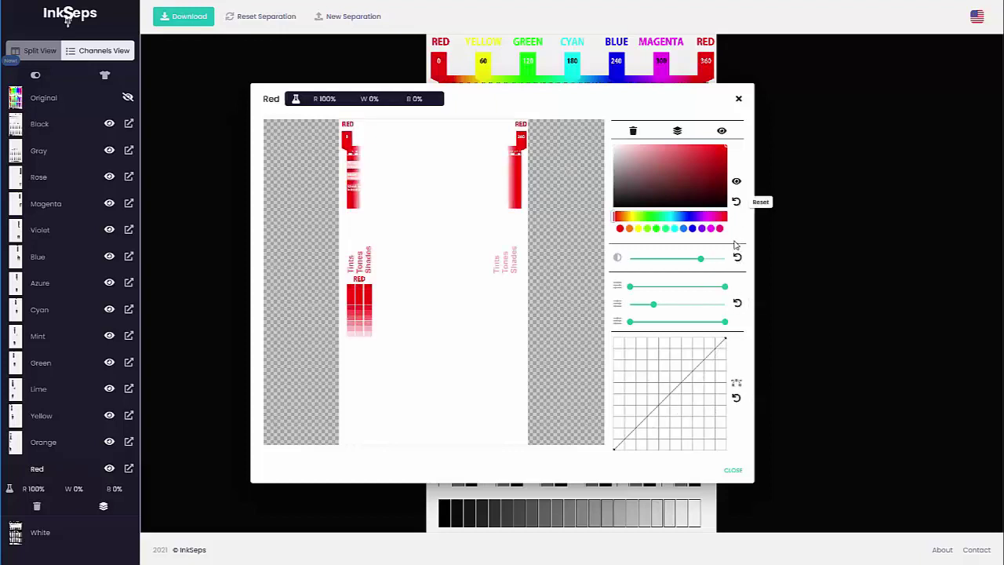
pyautogui.click(733, 471)
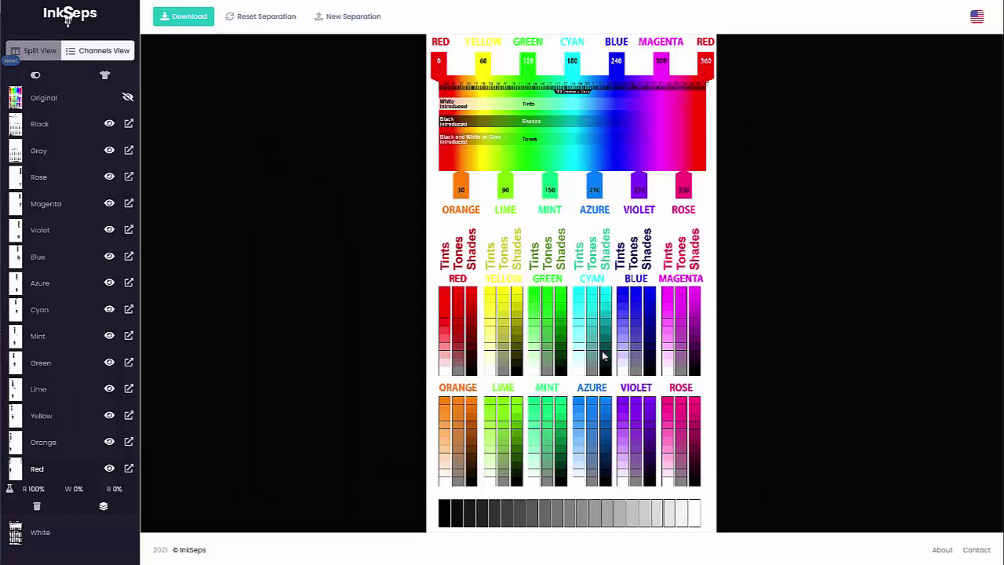
pyautogui.scroll(3, 578, 326)
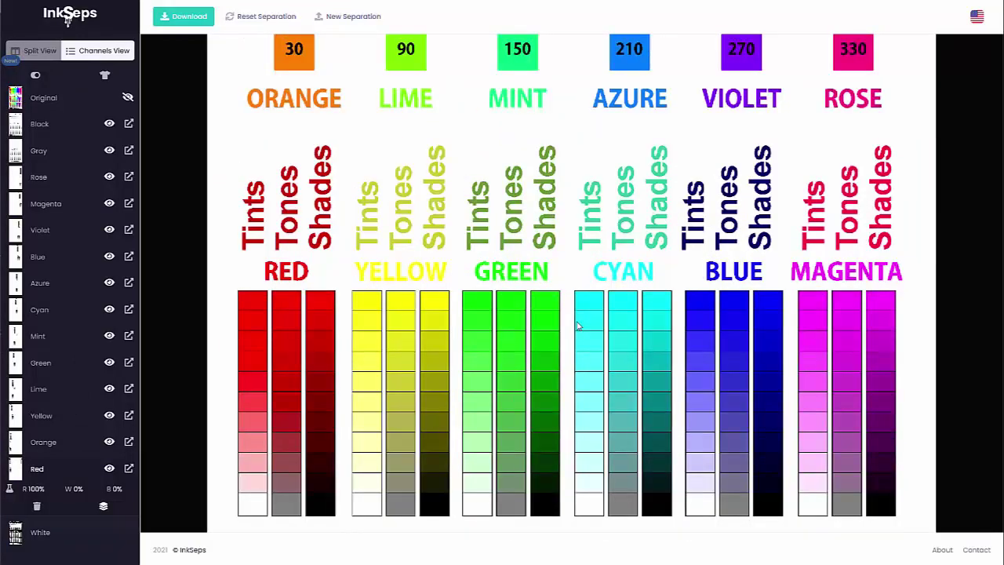
pyautogui.scroll(-4, 578, 326)
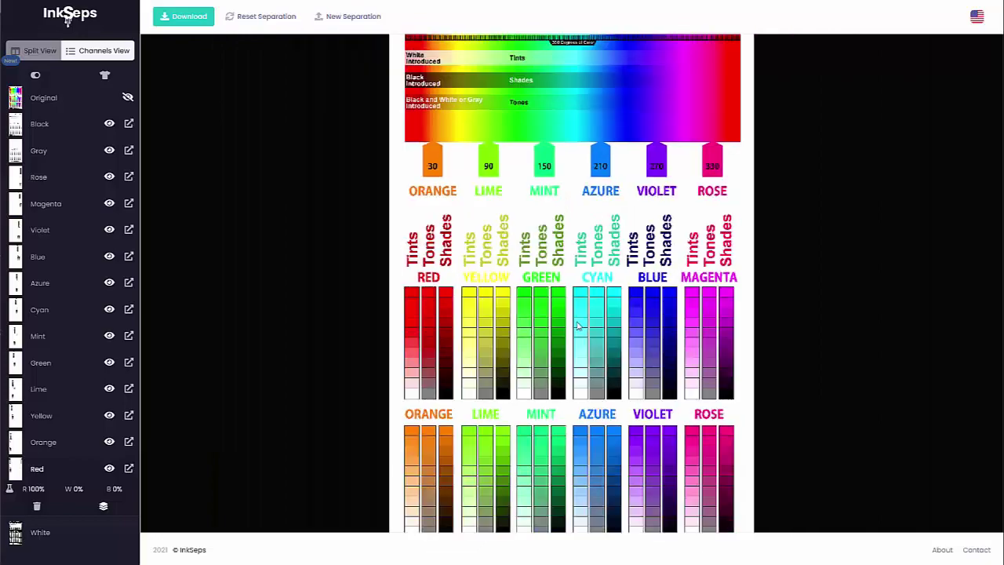
pyautogui.moveTo(578, 322); pyautogui.dragTo(466, 390)
pyautogui.moveTo(569, 360); pyautogui.dragTo(551, 276)
pyautogui.moveTo(452, 266); pyautogui.dragTo(552, 292)
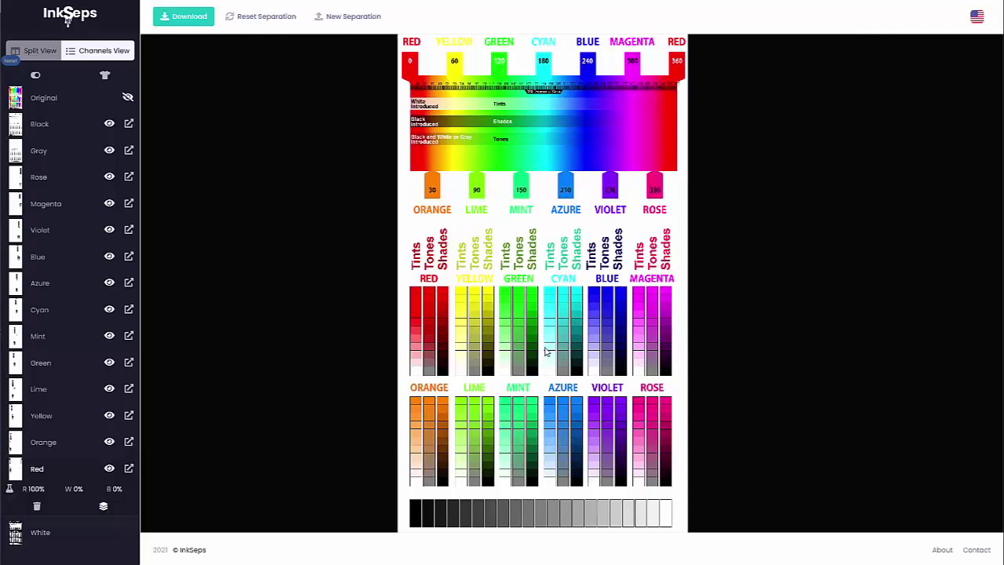
# Step: Start a new separation set to 6 Colors without Gray
pyautogui.click(351, 22)
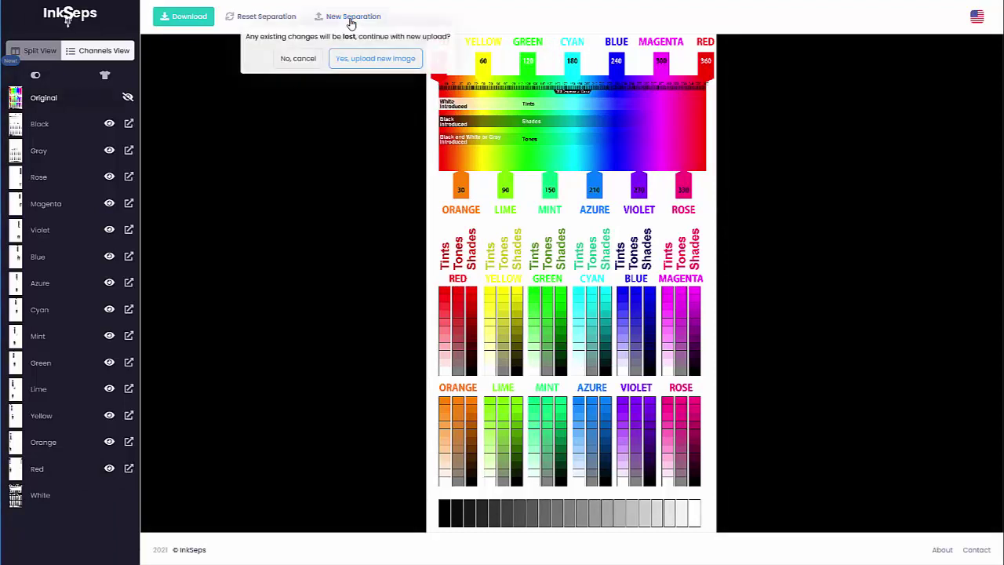
pyautogui.click(358, 61)
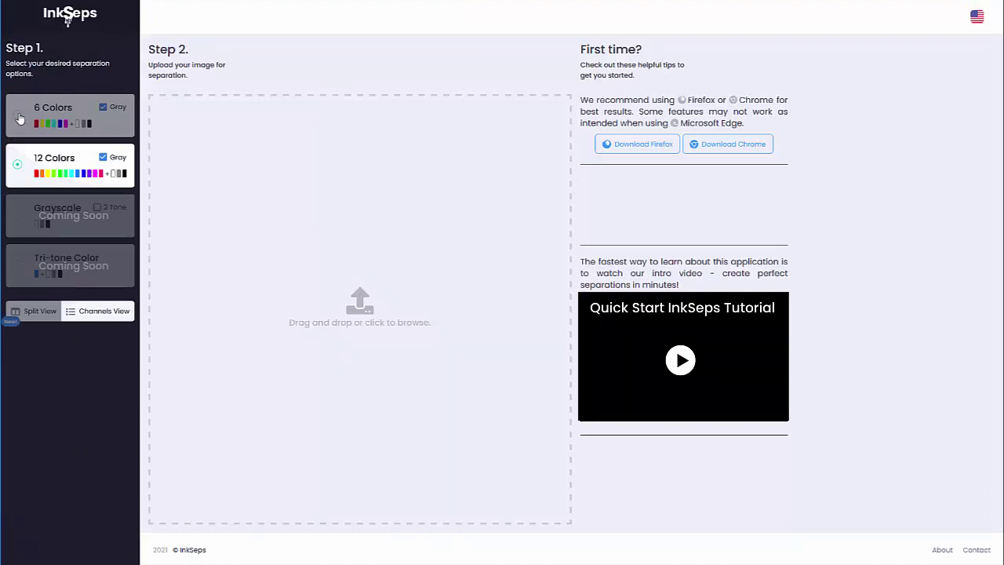
pyautogui.click(24, 118)
pyautogui.click(114, 108)
# Step: Upload the notadjustedlair dragon image
pyautogui.click(355, 314)
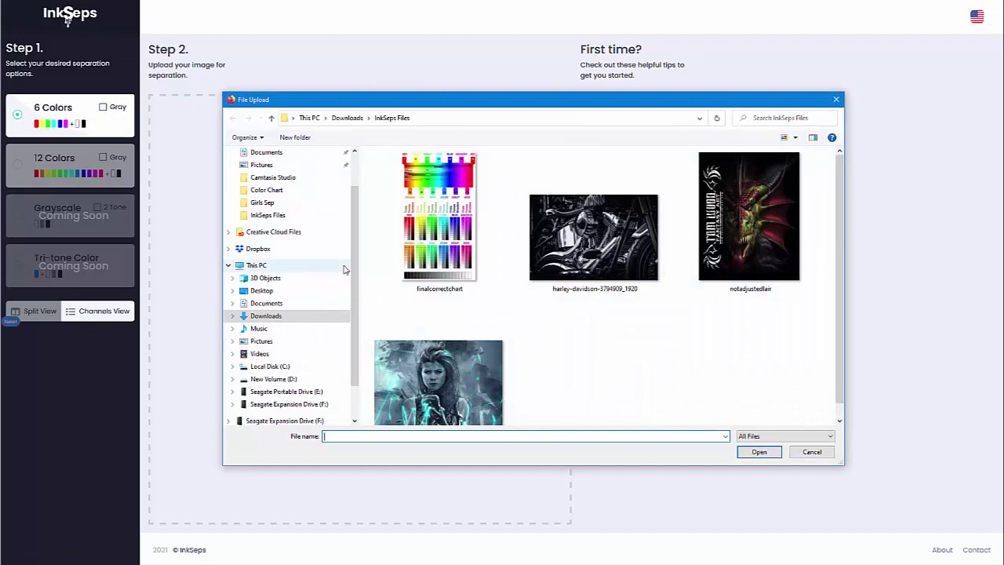
pyautogui.click(747, 253)
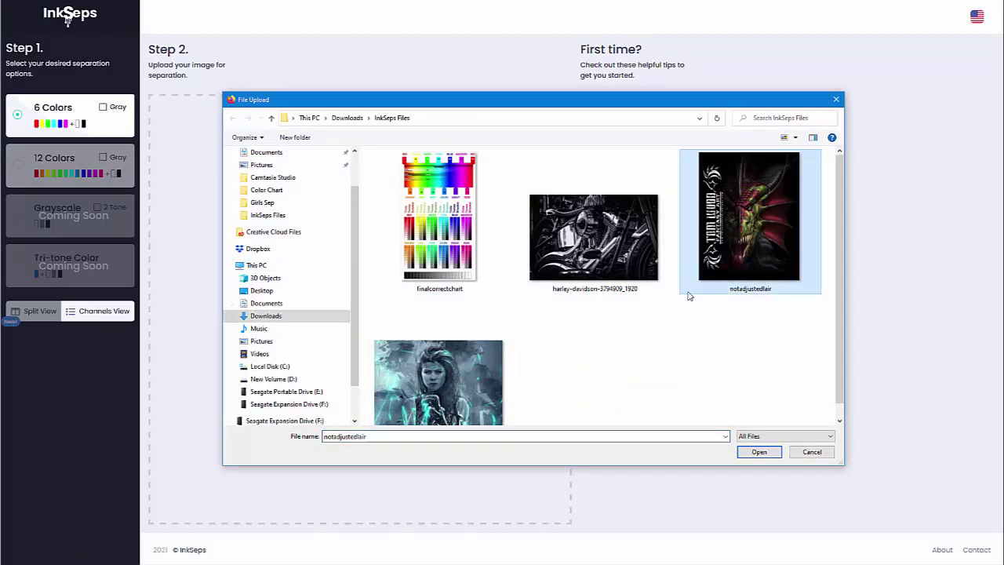
pyautogui.click(758, 452)
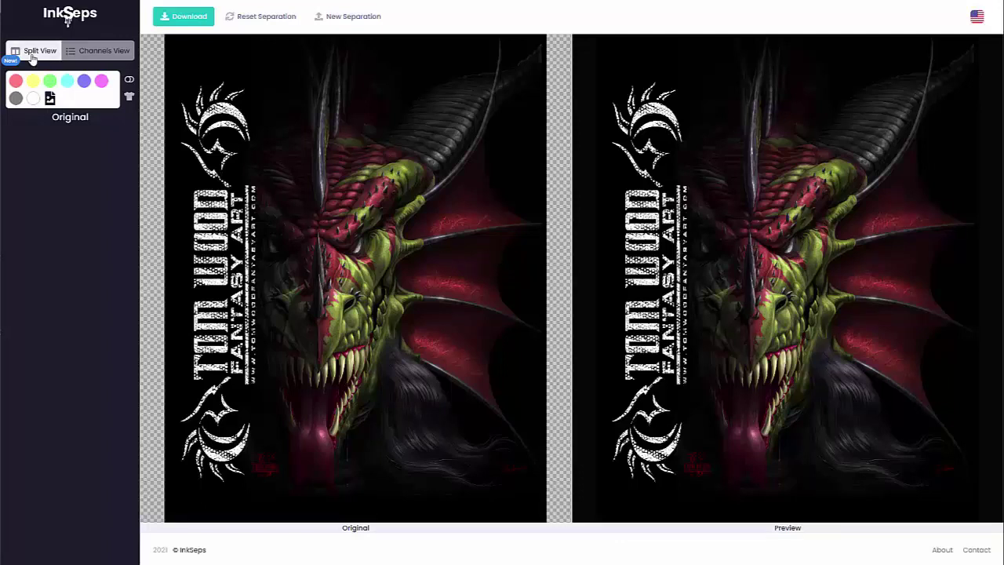
# Step: Hide and re-show the Black channel in Channels View, then show it in Split View
pyautogui.click(102, 52)
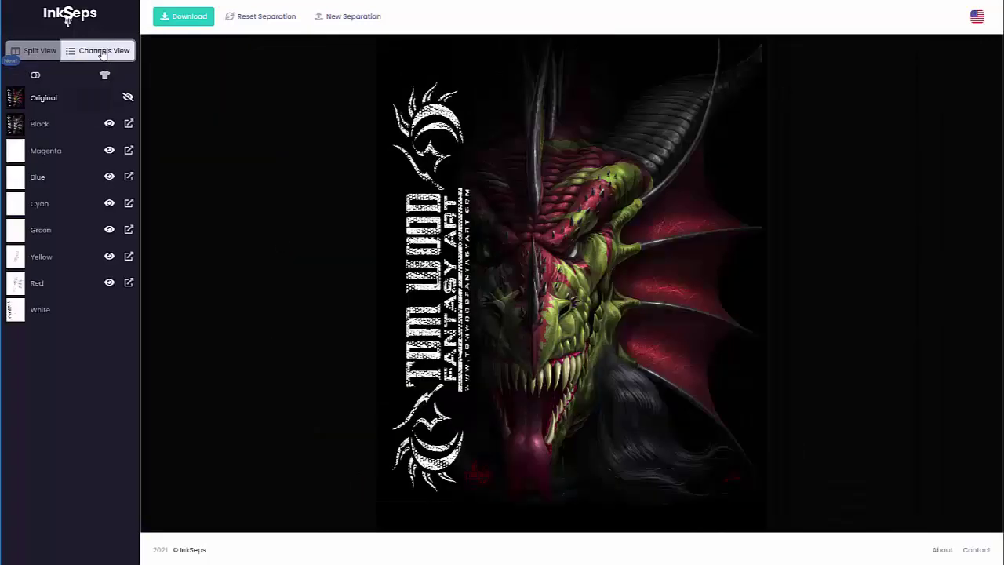
pyautogui.click(109, 124)
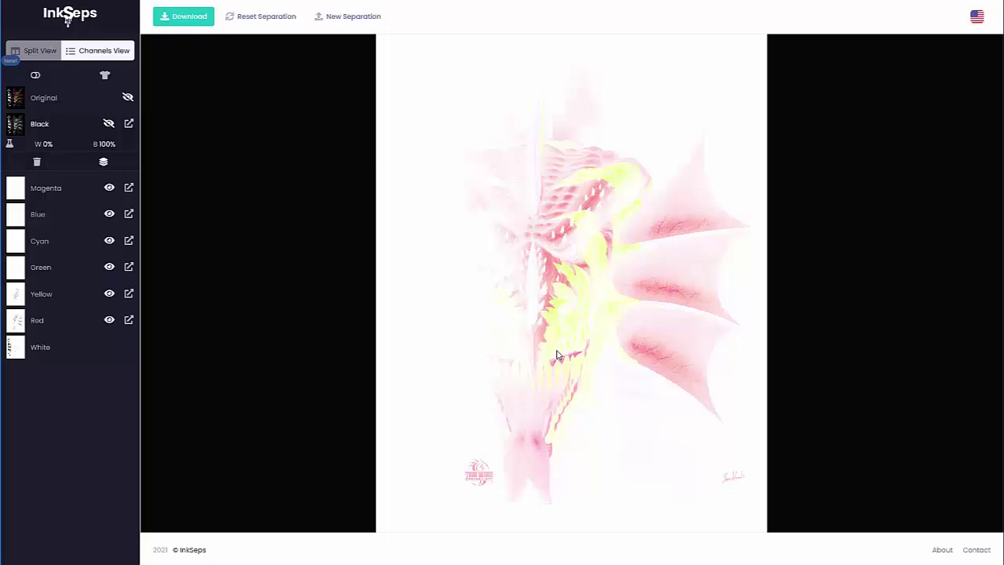
pyautogui.click(109, 125)
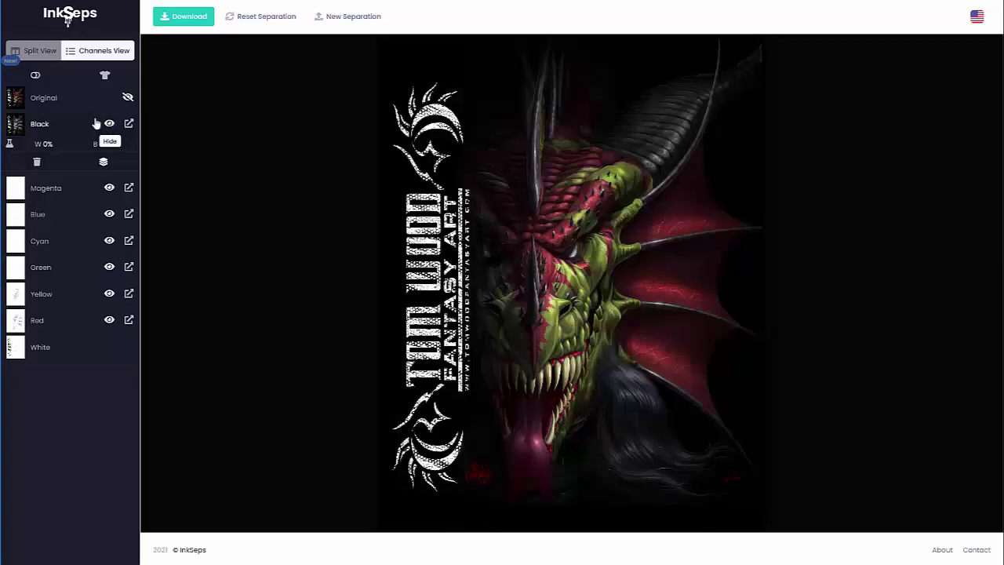
pyautogui.click(31, 51)
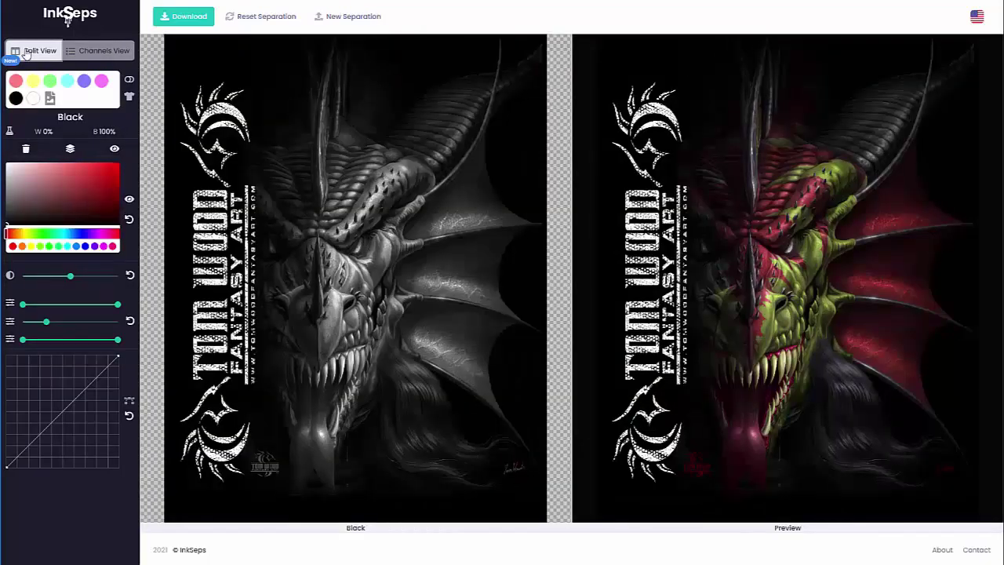
# Step: Delete the empty Cyan, Blue and Magenta channels
pyautogui.click(68, 81)
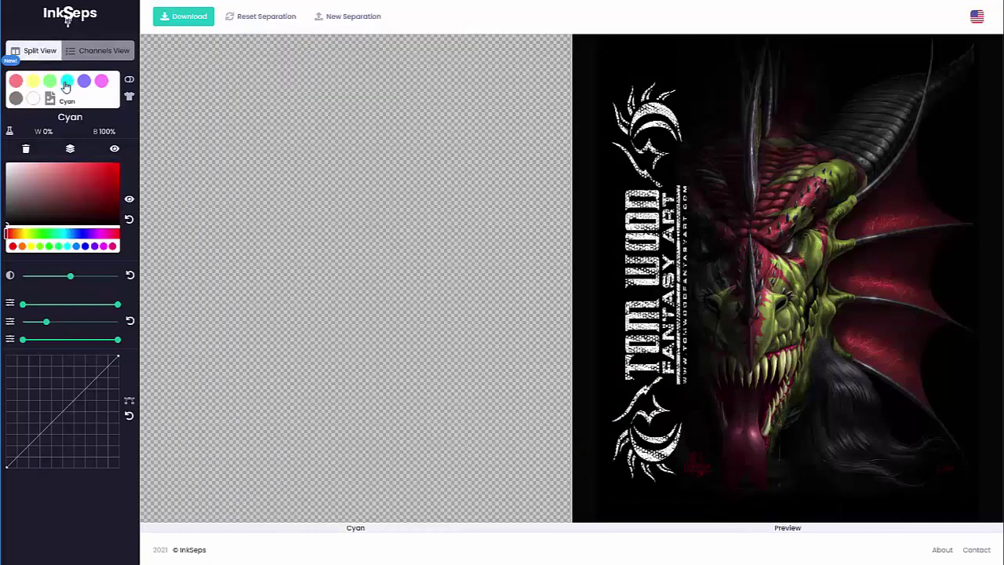
pyautogui.click(26, 149)
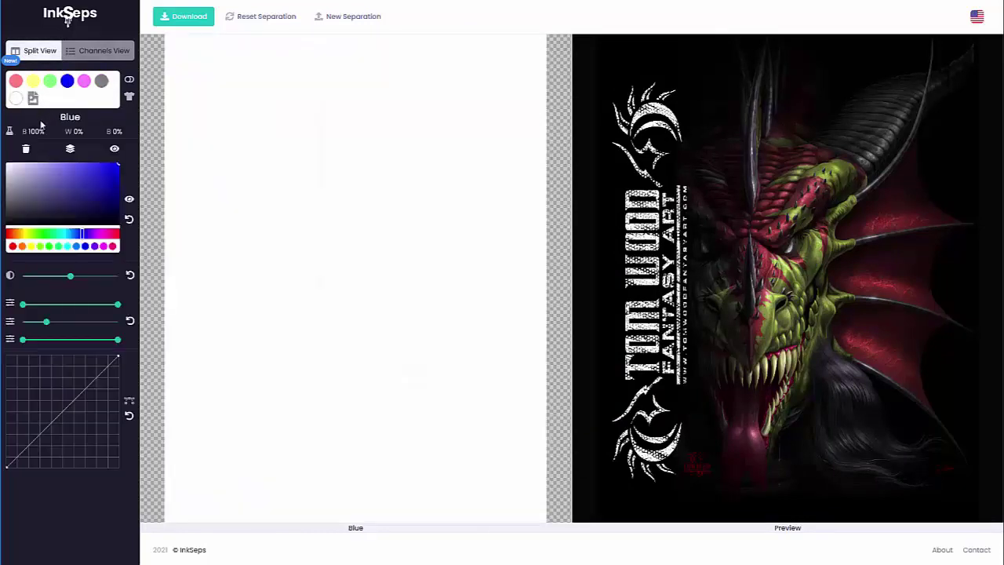
pyautogui.click(26, 149)
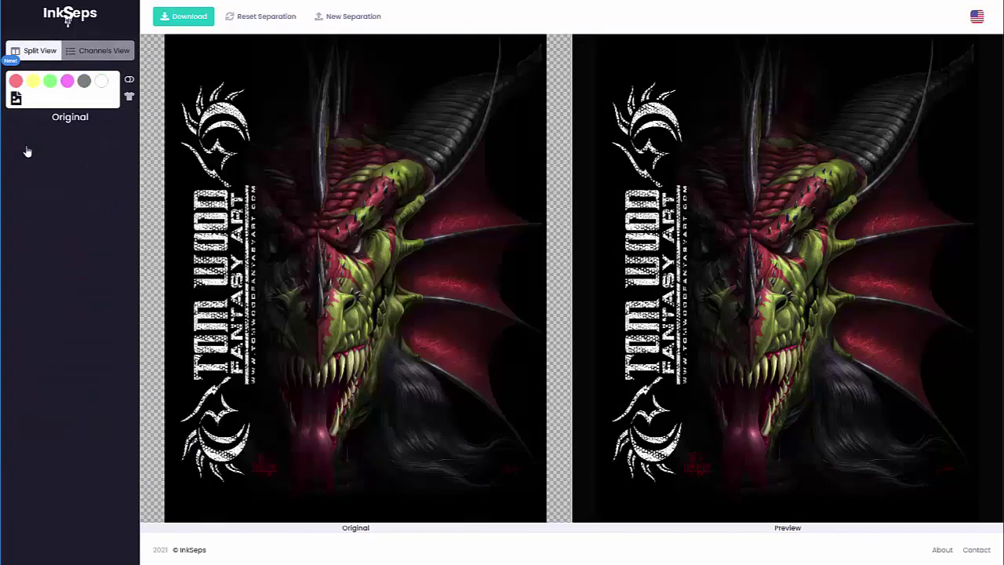
pyautogui.click(69, 84)
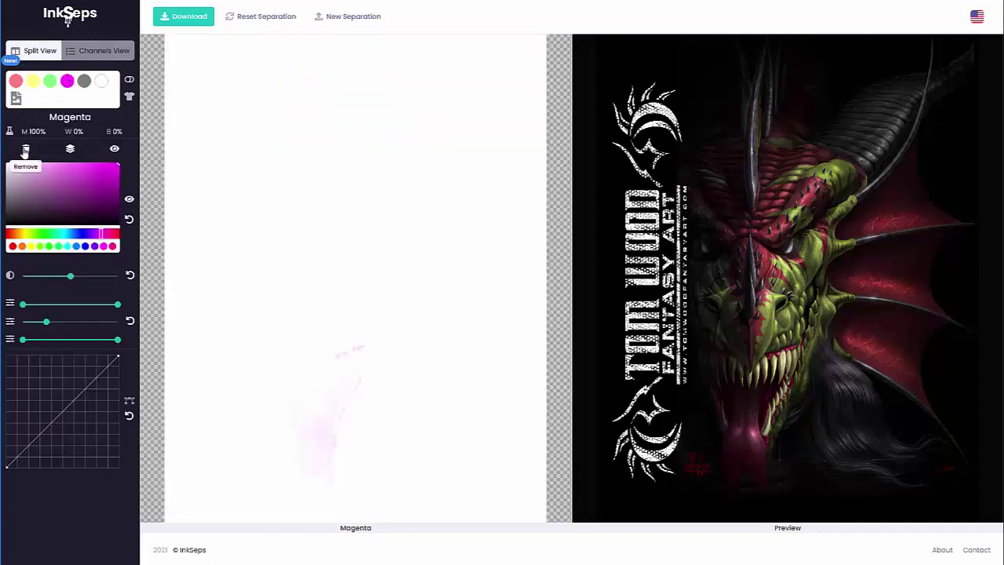
pyautogui.click(24, 153)
# Step: Test the Green channel's curve, merge Green into Yellow, and view the original dragon
pyautogui.click(50, 84)
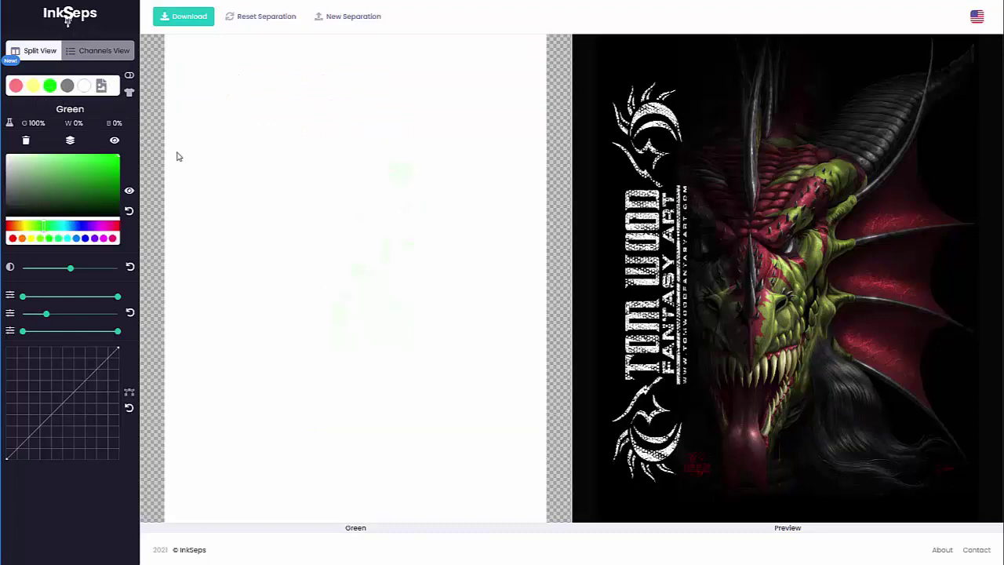
pyautogui.click(129, 193)
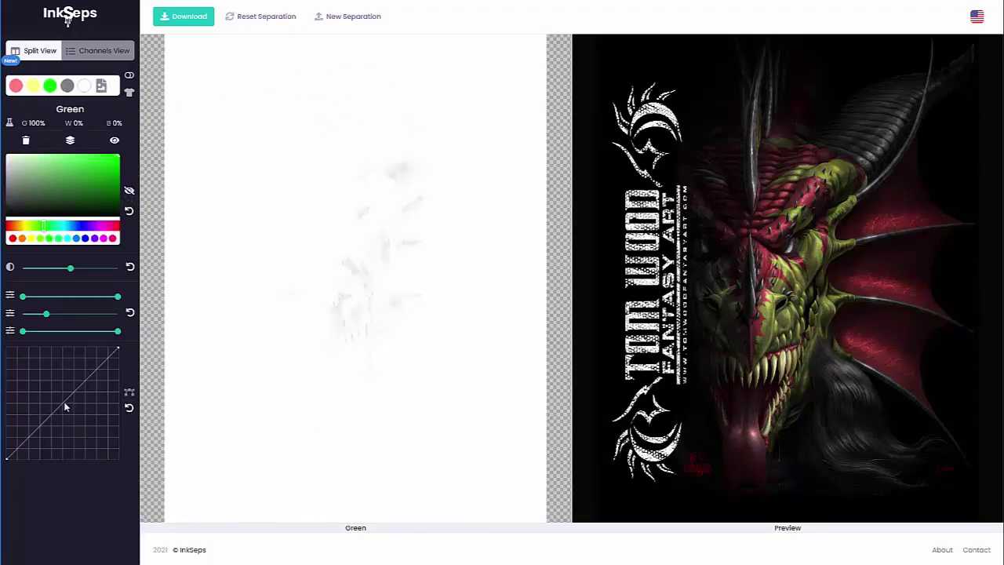
pyautogui.moveTo(65, 406); pyautogui.dragTo(89, 427)
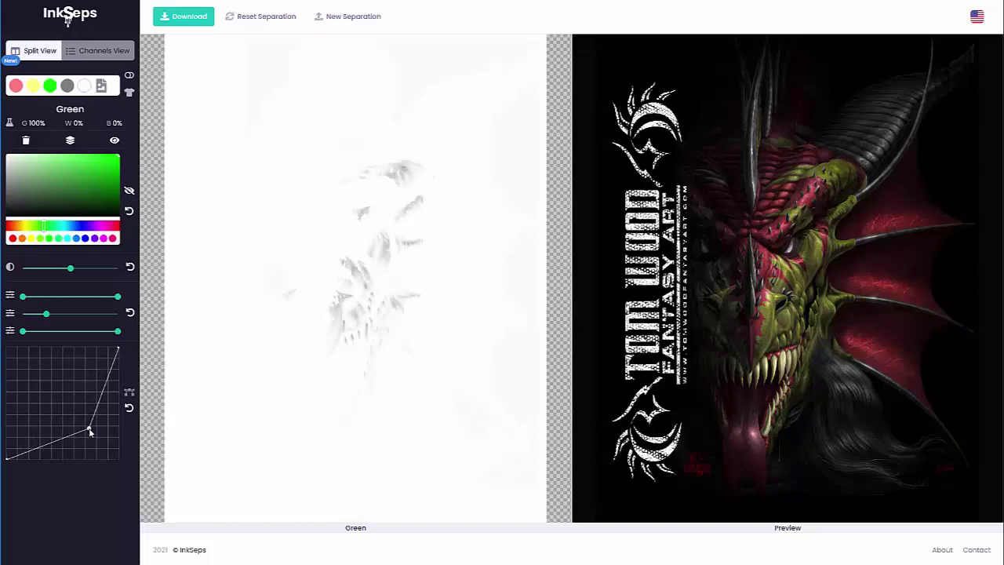
pyautogui.click(129, 410)
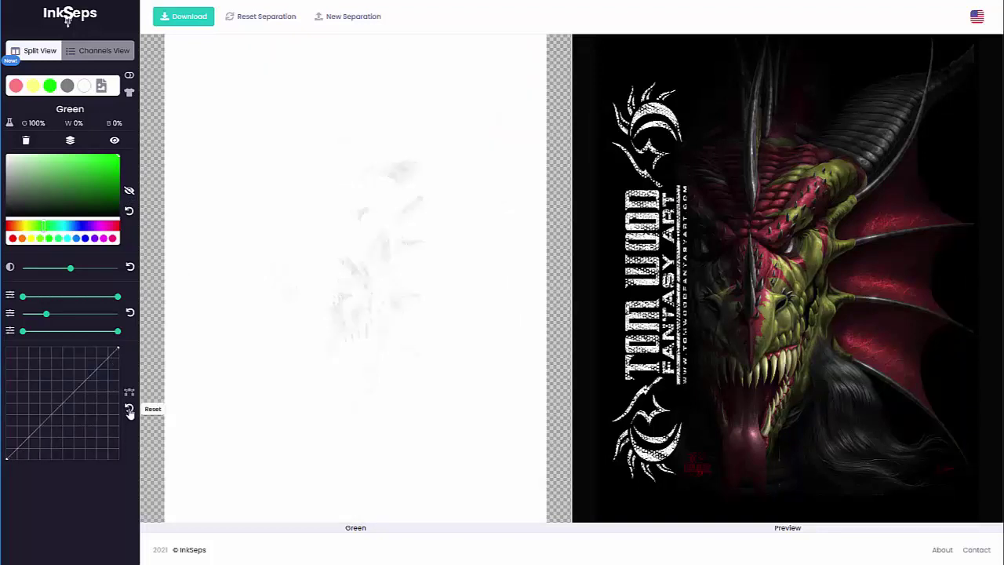
pyautogui.click(70, 141)
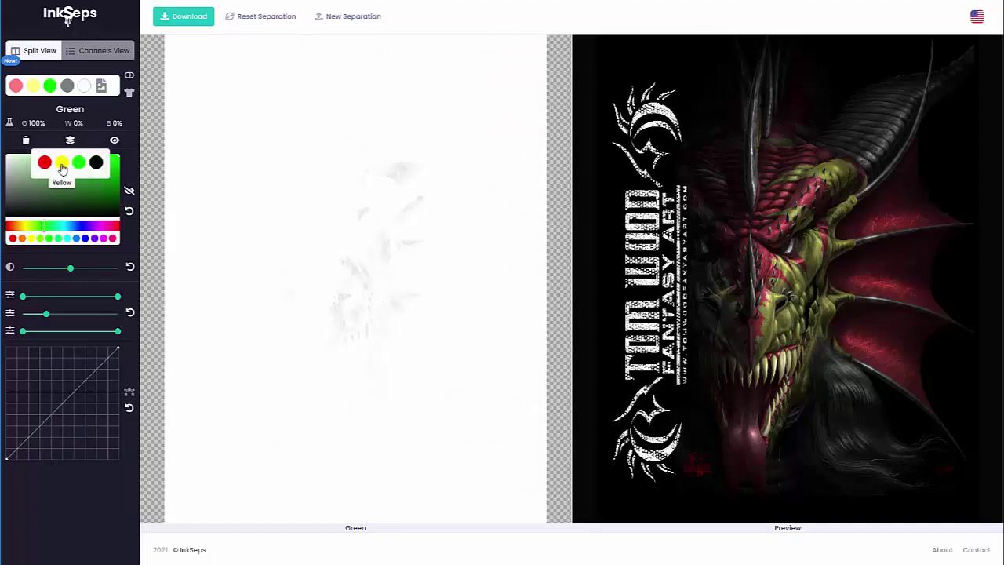
pyautogui.click(62, 166)
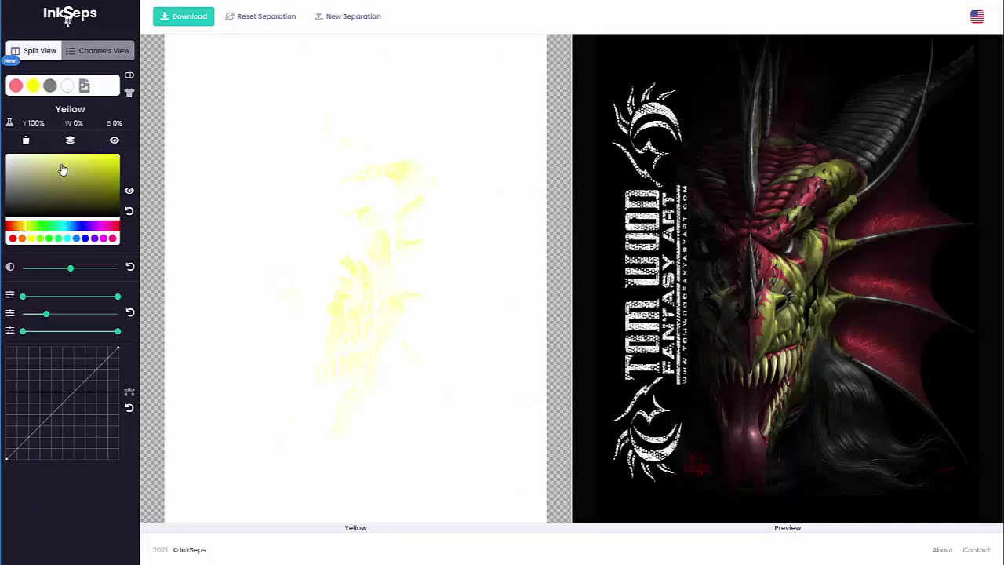
pyautogui.click(84, 86)
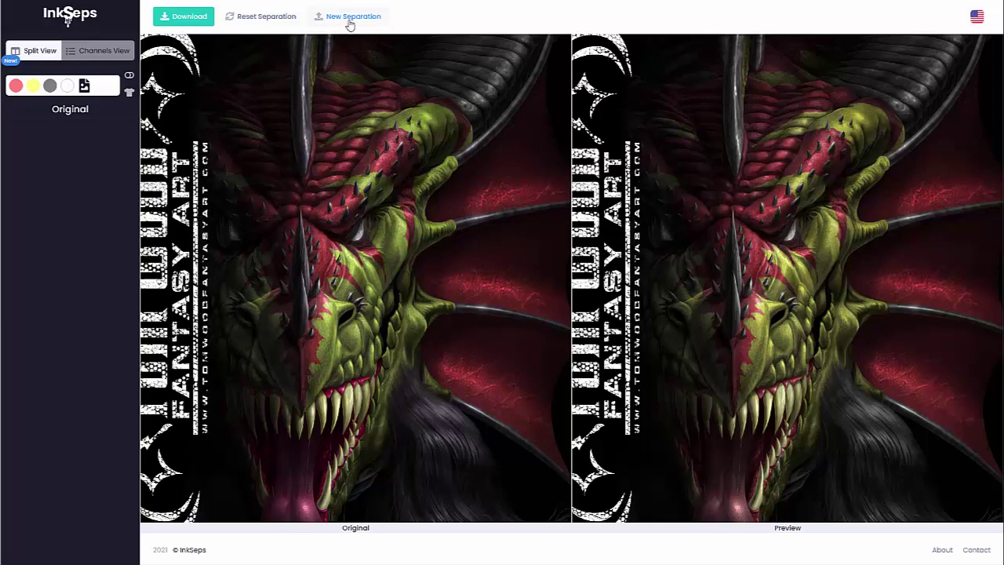
# Step: Discard the current work and start a 6 Colors separation with Gray inks from woman-1539416_1920
pyautogui.click(349, 25)
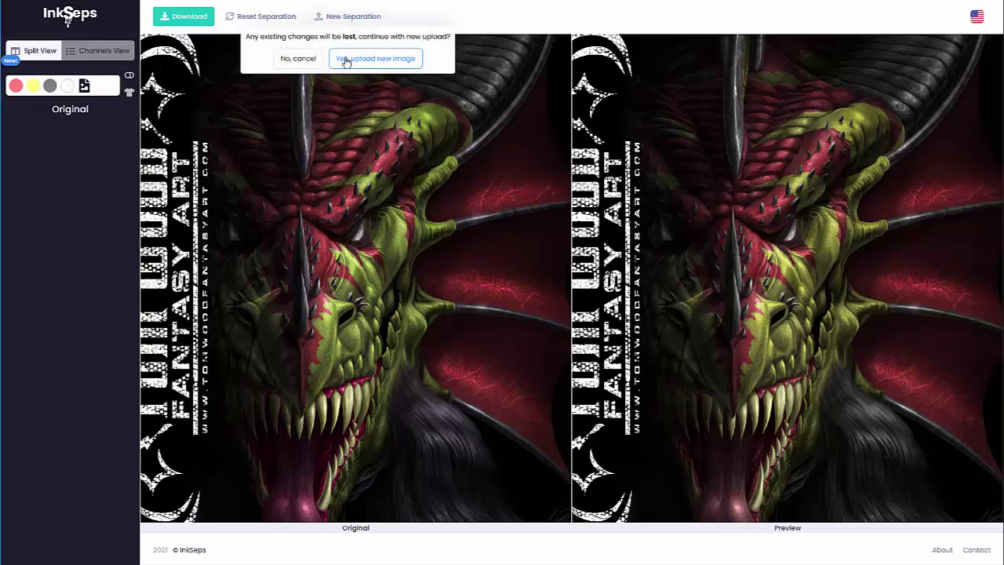
pyautogui.click(384, 67)
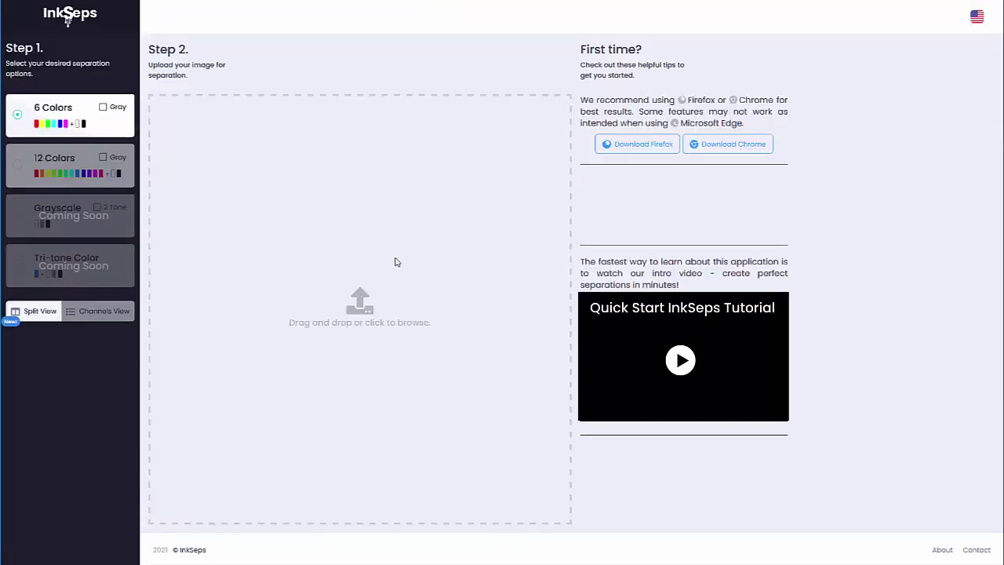
pyautogui.click(103, 107)
pyautogui.click(363, 315)
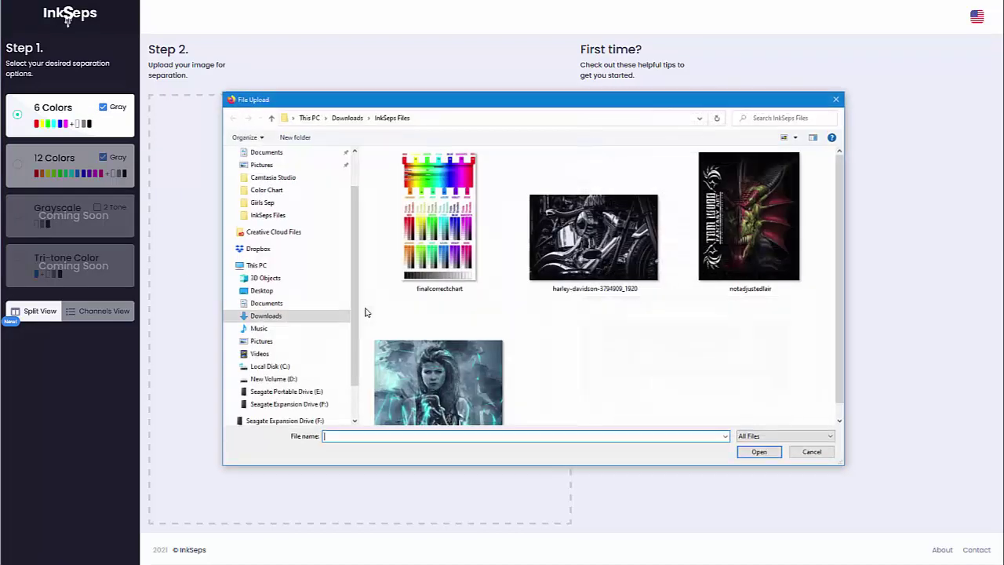
pyautogui.click(453, 381)
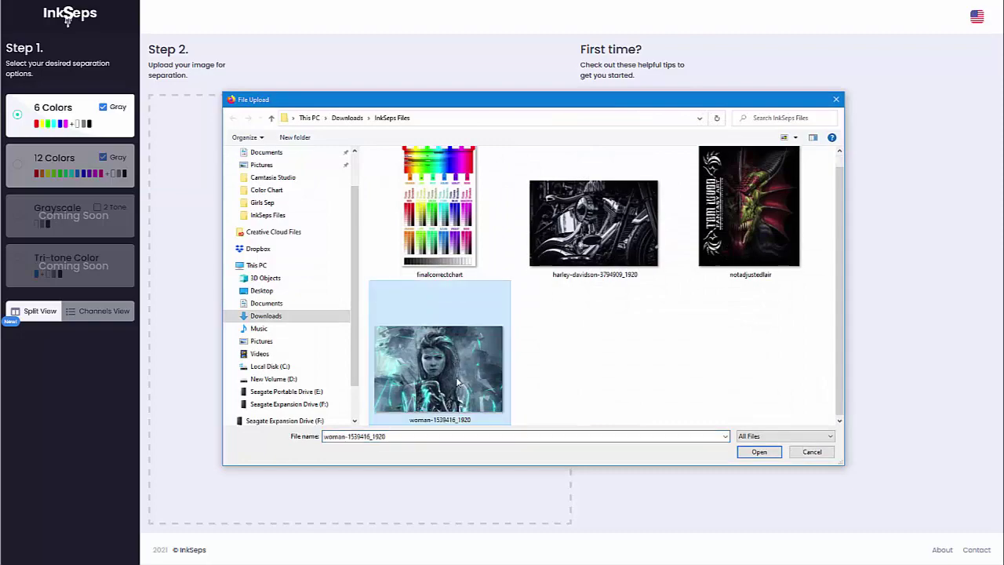
pyautogui.click(759, 452)
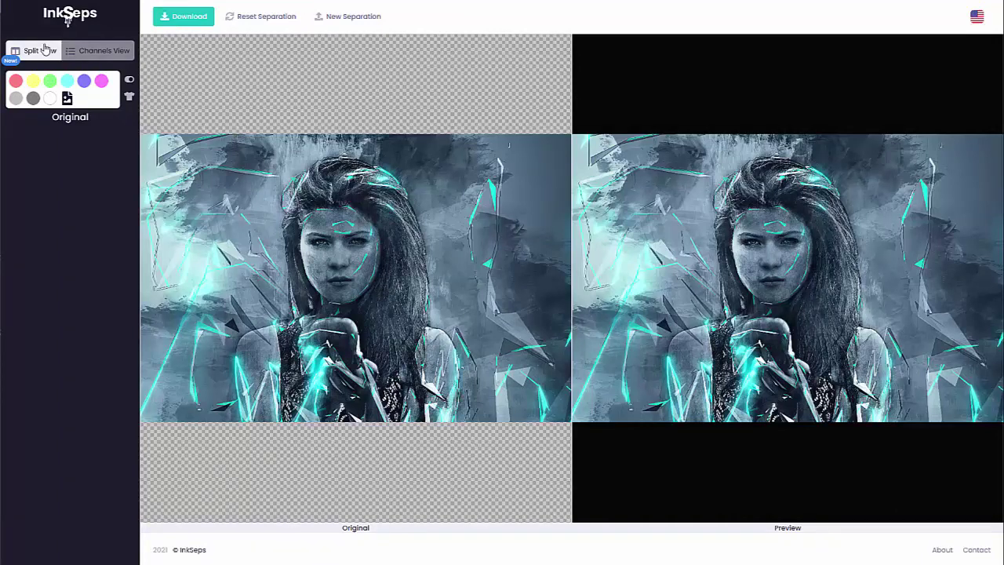
# Step: In Channels View, hide and re-show the Black and Gray channels to check their contribution
pyautogui.click(106, 52)
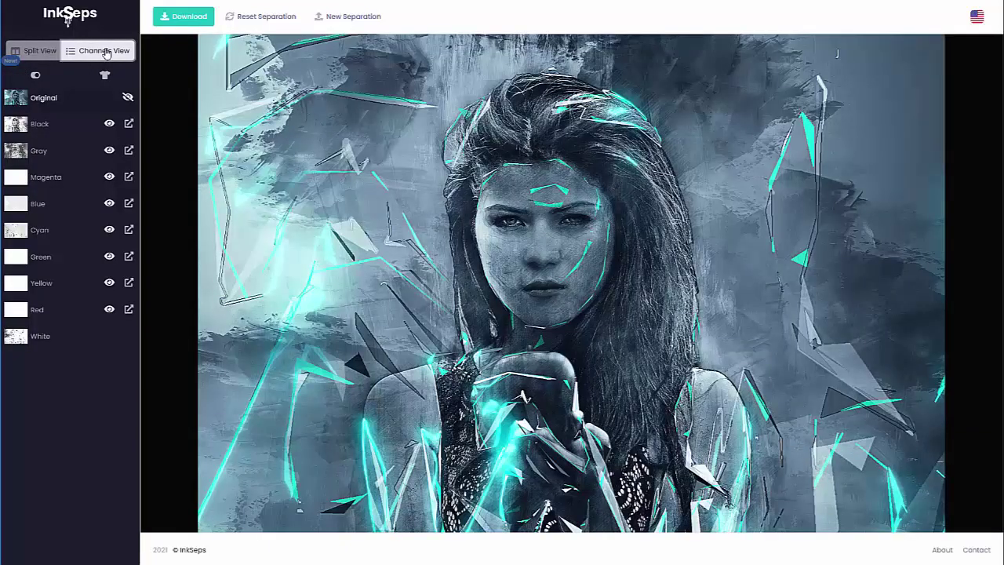
pyautogui.click(109, 123)
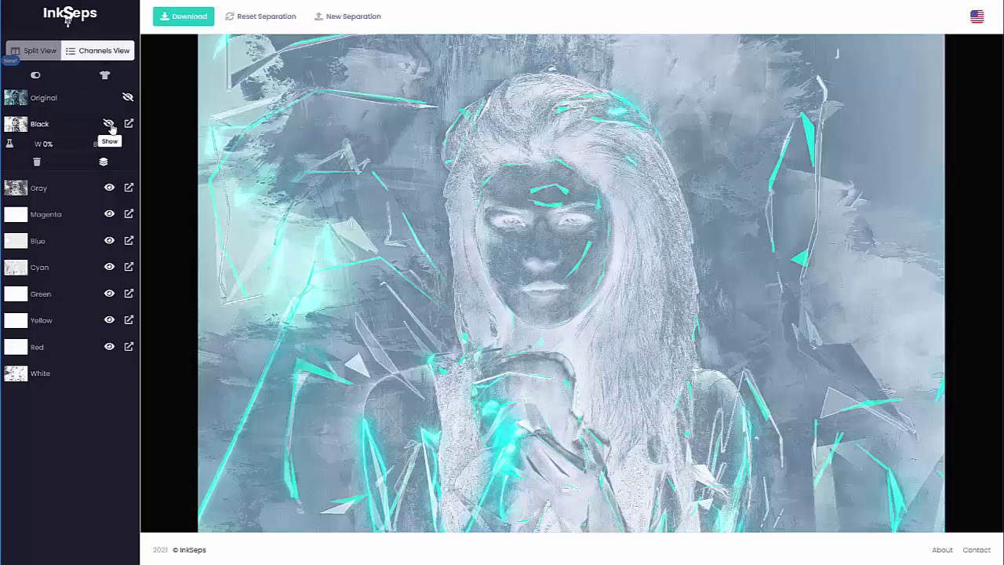
pyautogui.click(109, 188)
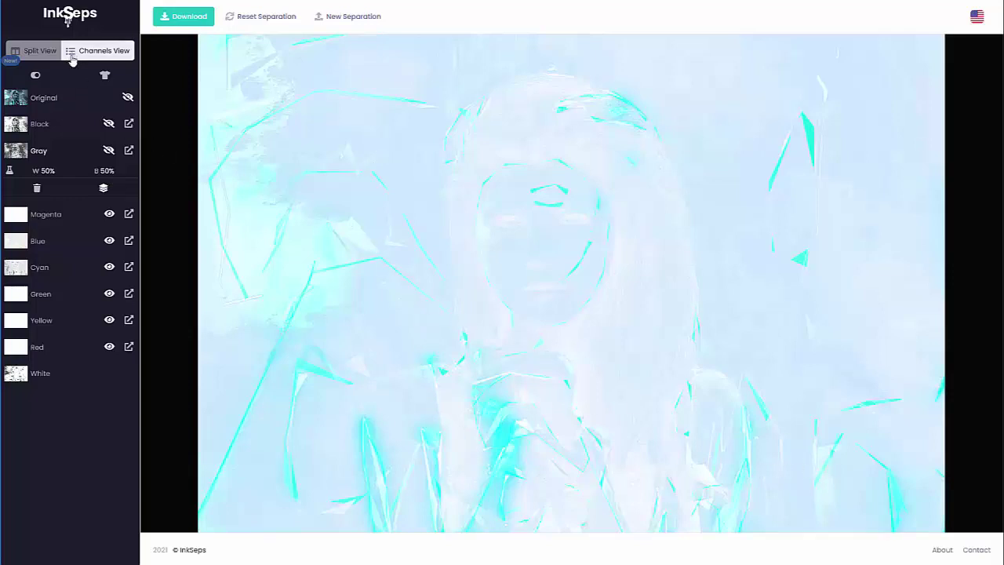
pyautogui.click(109, 150)
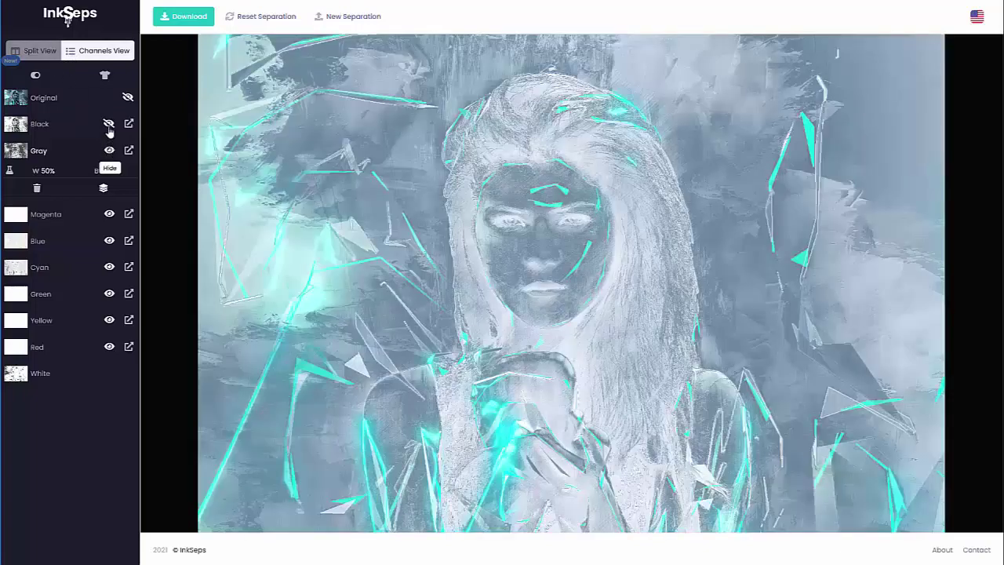
pyautogui.click(109, 124)
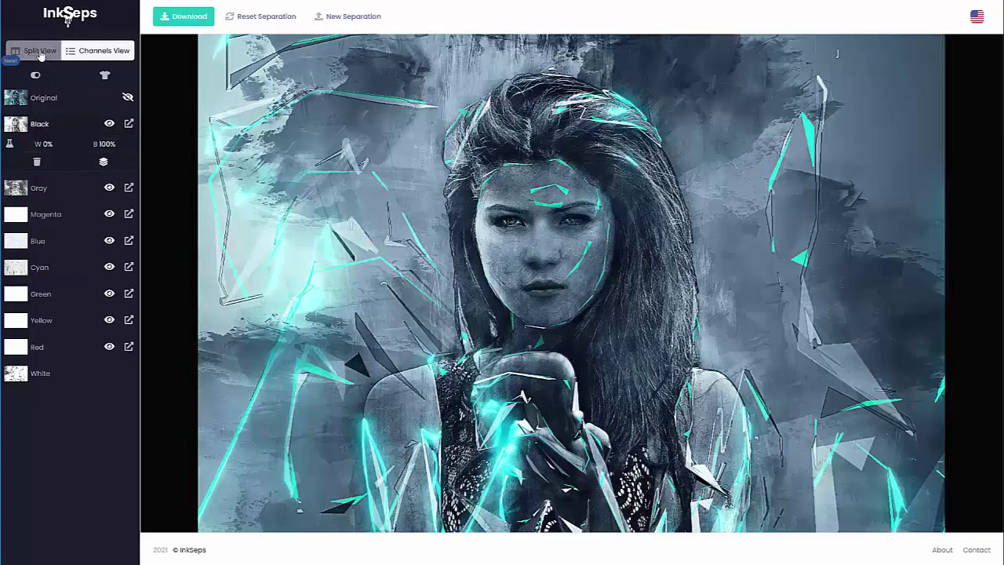
# Step: Back in Split View, delete the Red, Yellow, Green and Magenta ink channels
pyautogui.click(40, 52)
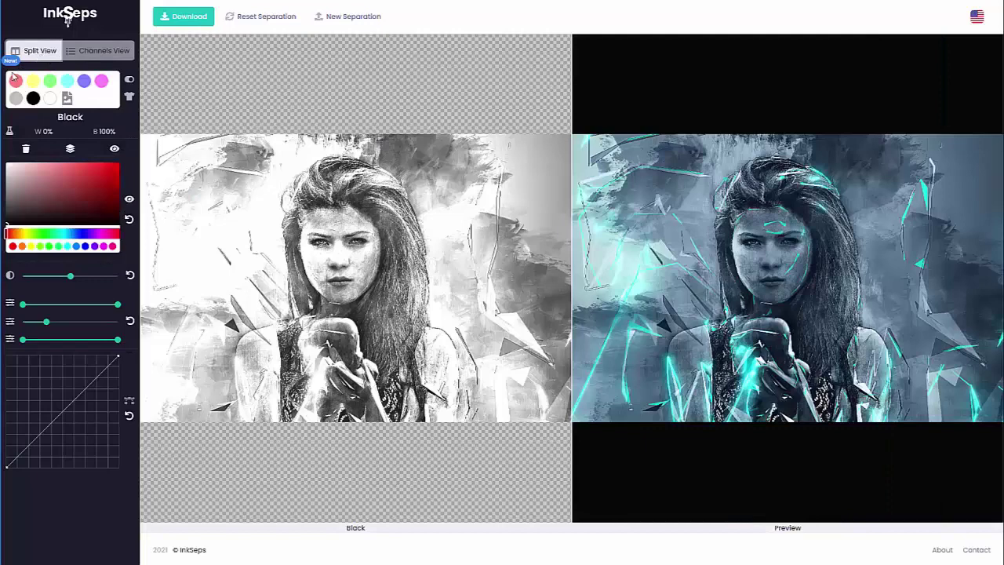
pyautogui.click(15, 81)
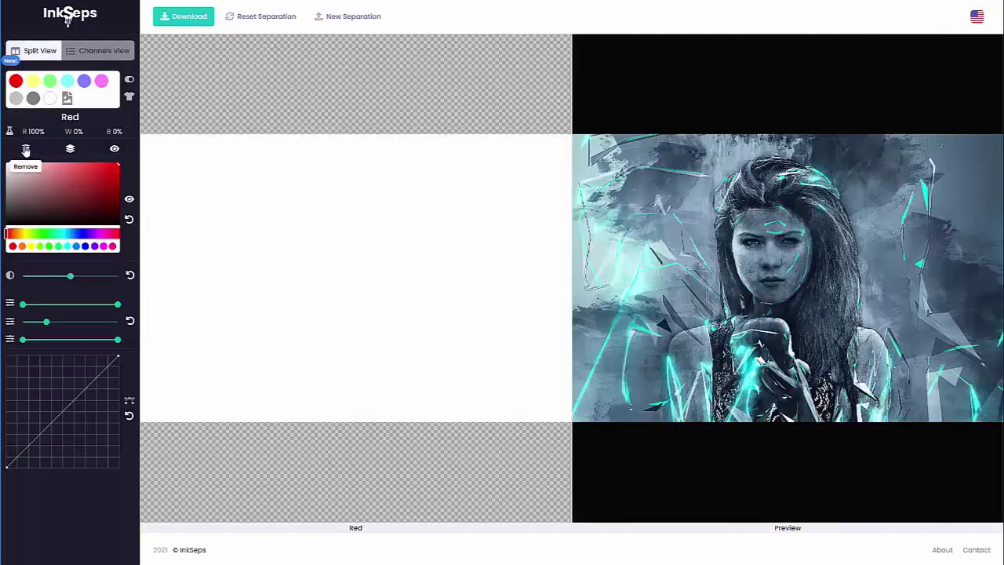
pyautogui.click(22, 148)
pyautogui.click(16, 83)
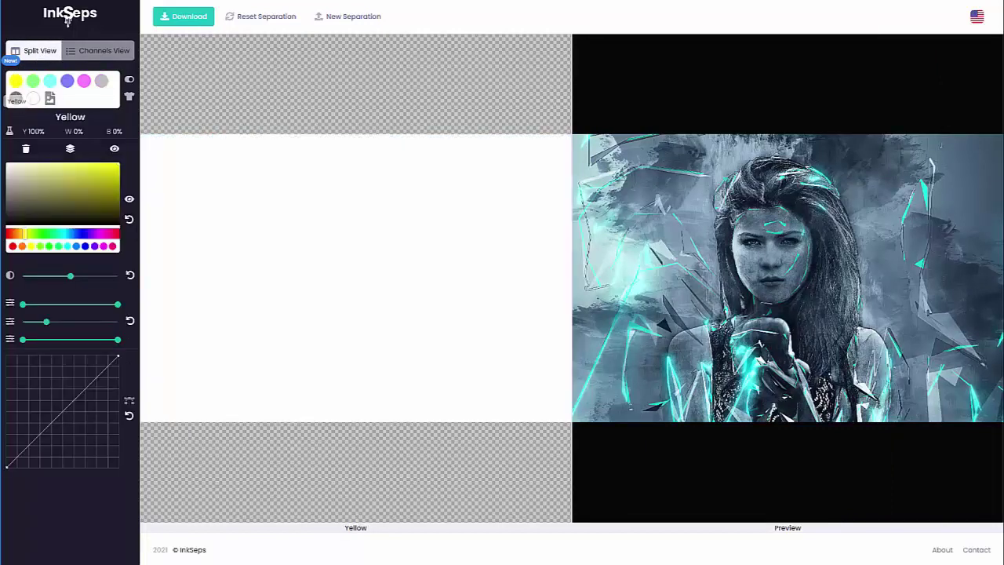
pyautogui.click(25, 148)
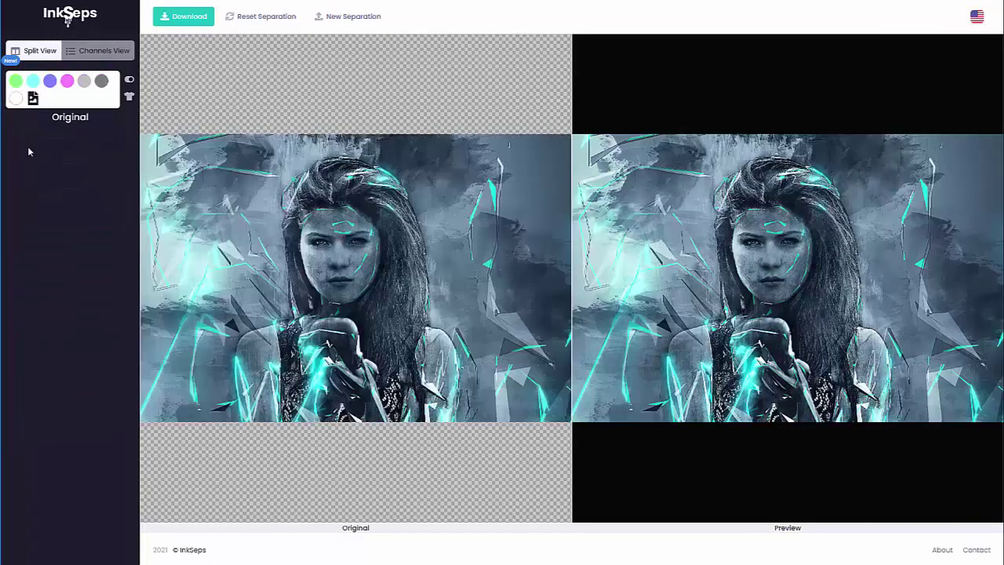
pyautogui.click(15, 82)
pyautogui.click(24, 149)
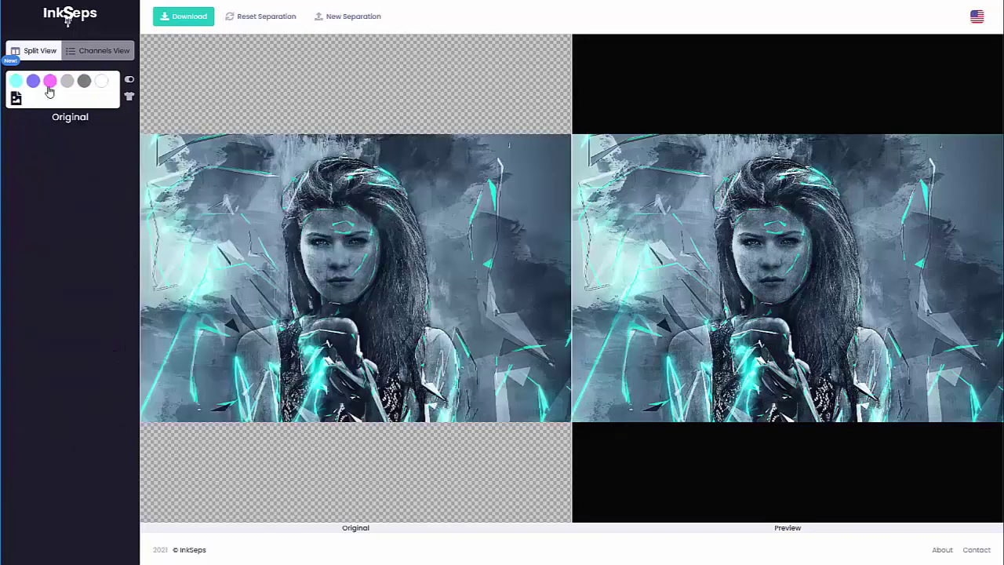
pyautogui.click(49, 82)
pyautogui.click(25, 149)
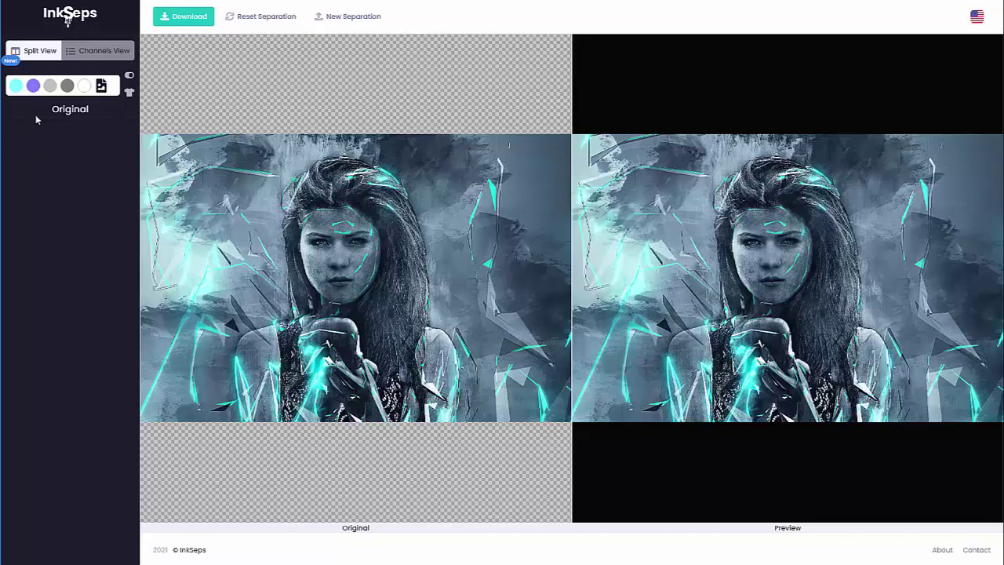
# Step: Change the Blue channel's ink to Gray and show the original beside the preview
pyautogui.click(33, 87)
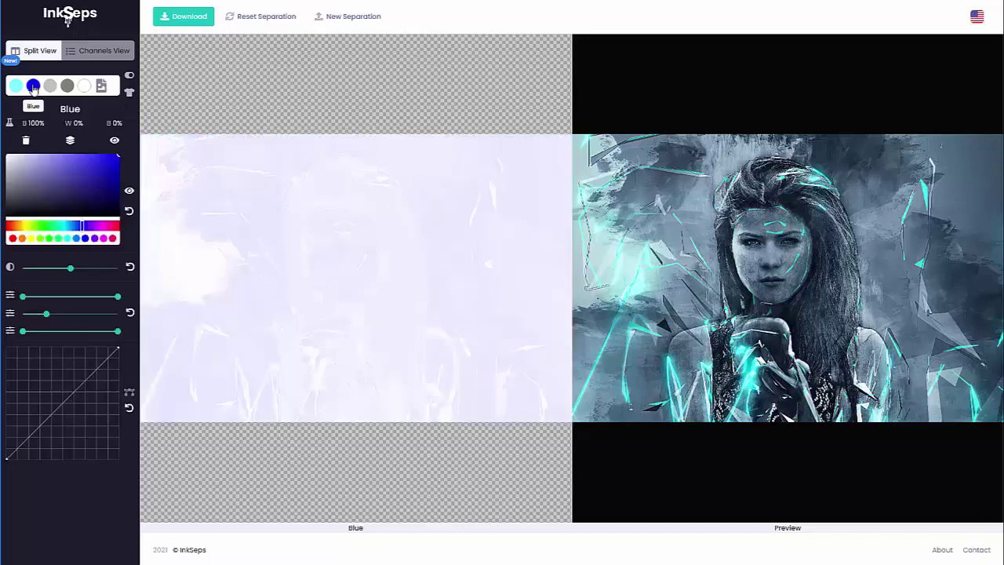
pyautogui.click(71, 141)
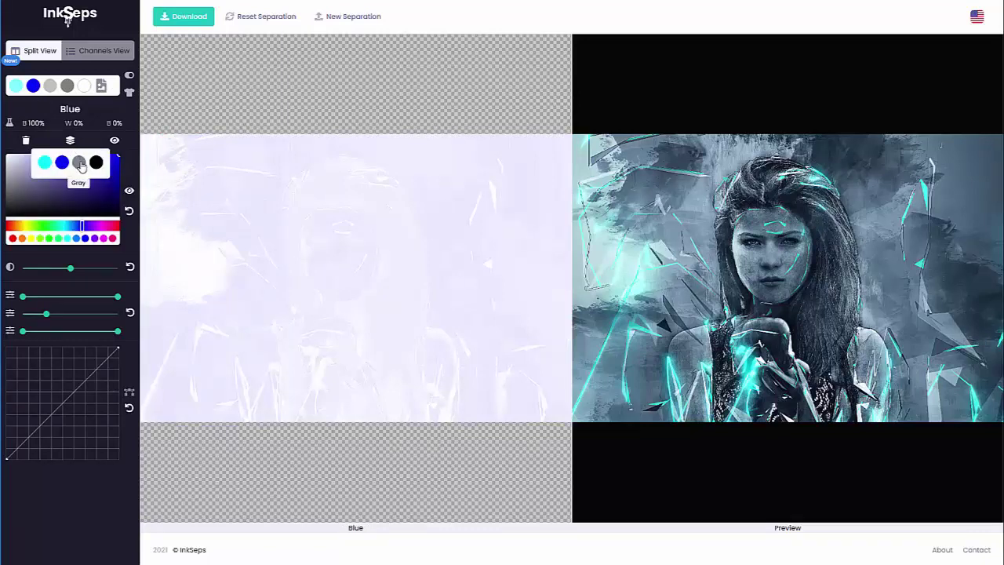
pyautogui.click(79, 163)
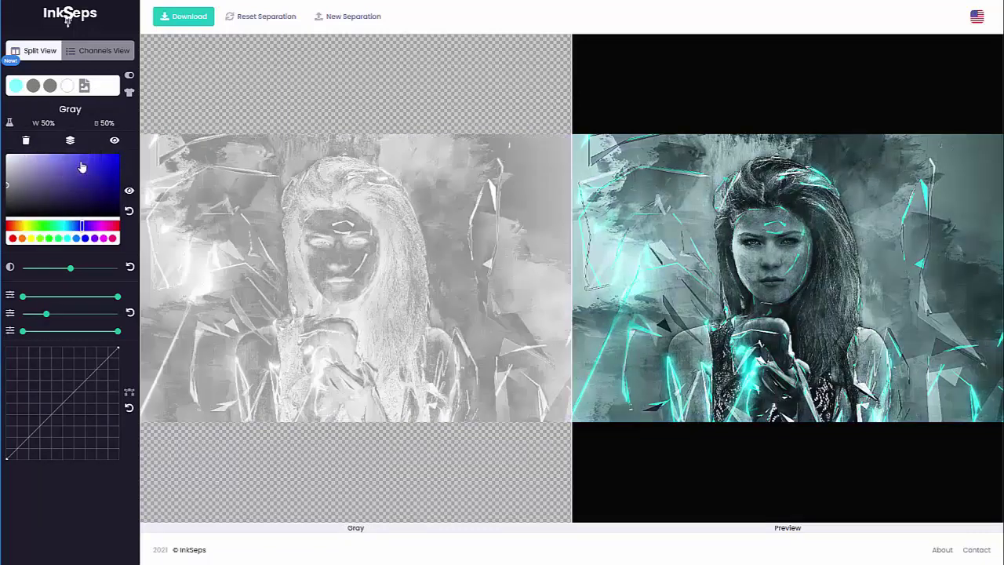
pyautogui.click(86, 87)
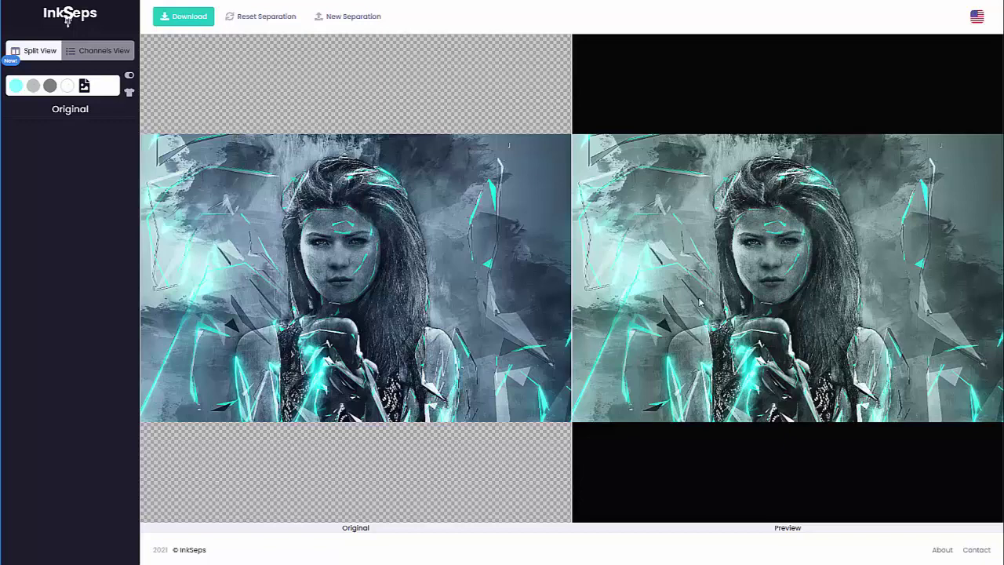
# Step: Recolour the converted gray ink to a bluish gray (B 11%, W 43%, B 46%)
pyautogui.click(34, 88)
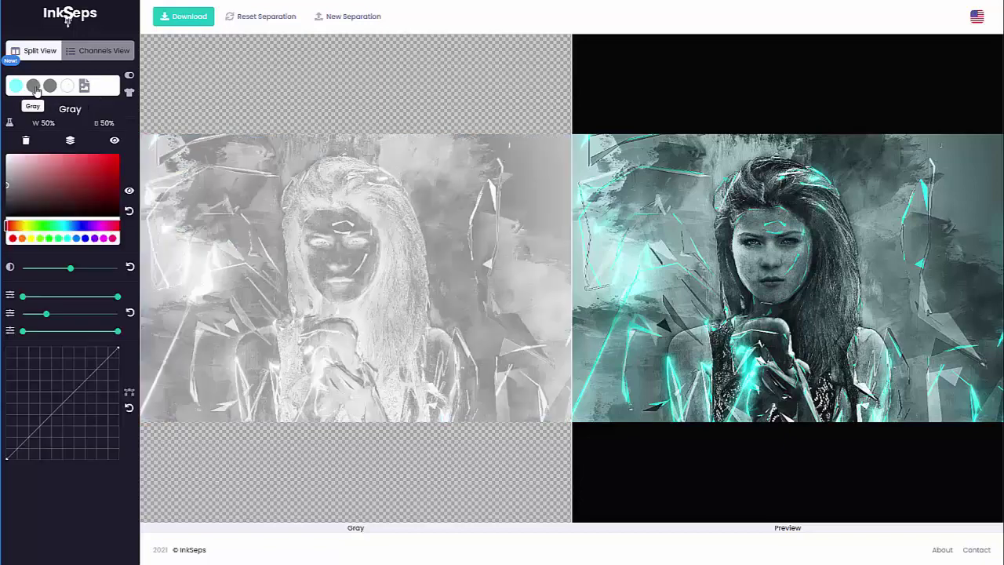
pyautogui.click(85, 238)
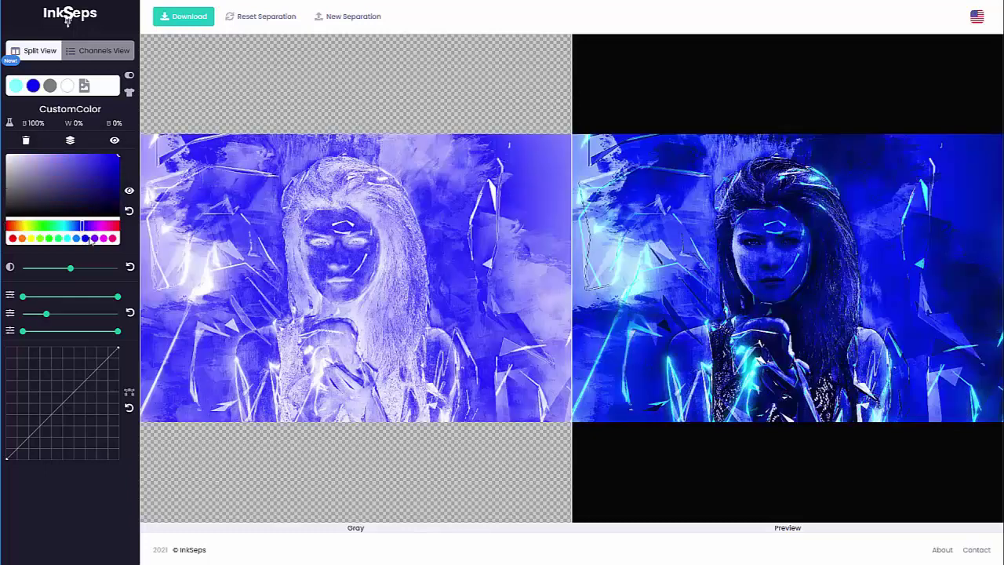
pyautogui.click(29, 185)
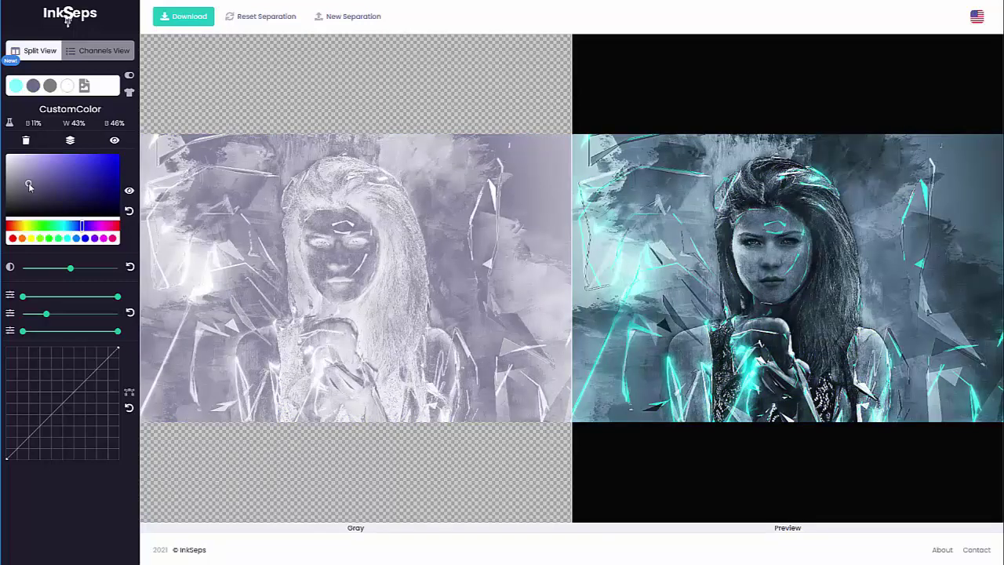
pyautogui.click(84, 86)
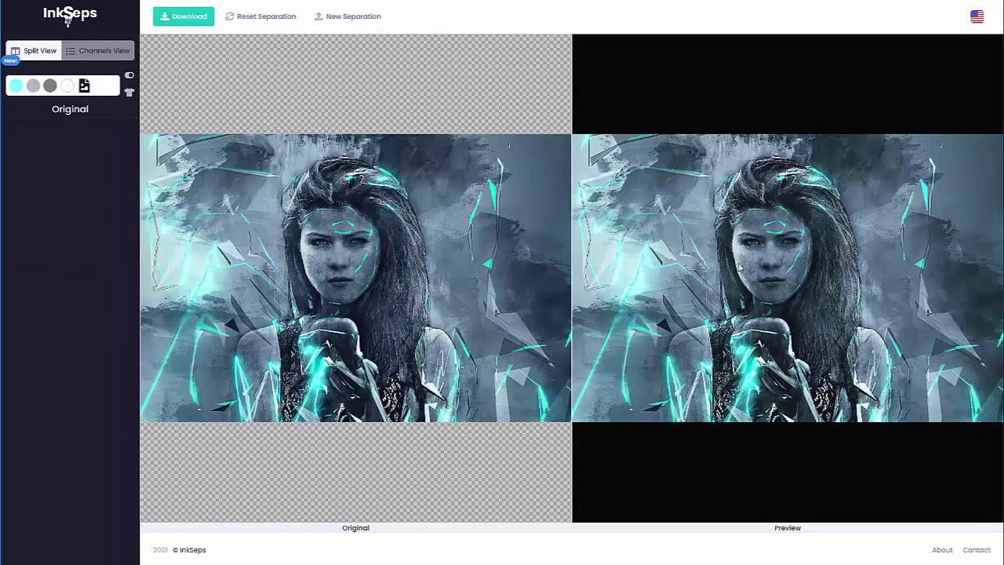
# Step: Zoom into the images, then request a new separation to bring up the discard-changes warning
pyautogui.scroll(2, 738, 267)
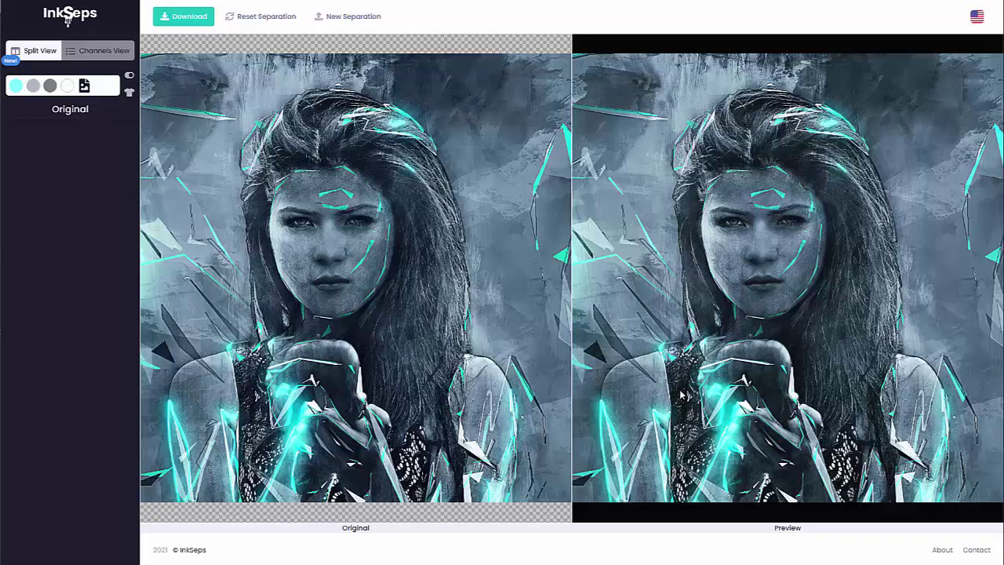
pyautogui.click(346, 17)
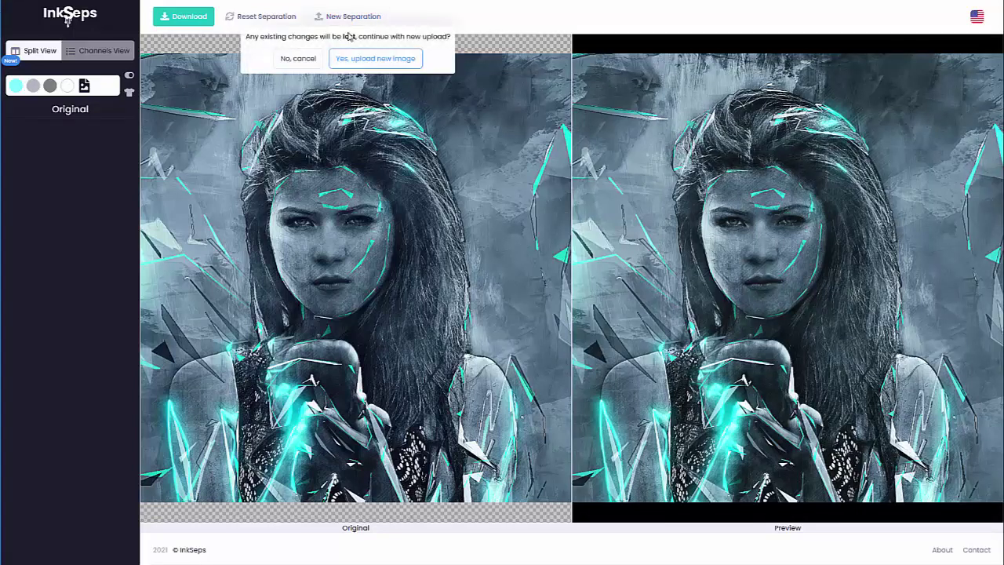
# Step: Confirm discarding the woman separation and load the harley-davidson motorcycle photo
pyautogui.click(366, 62)
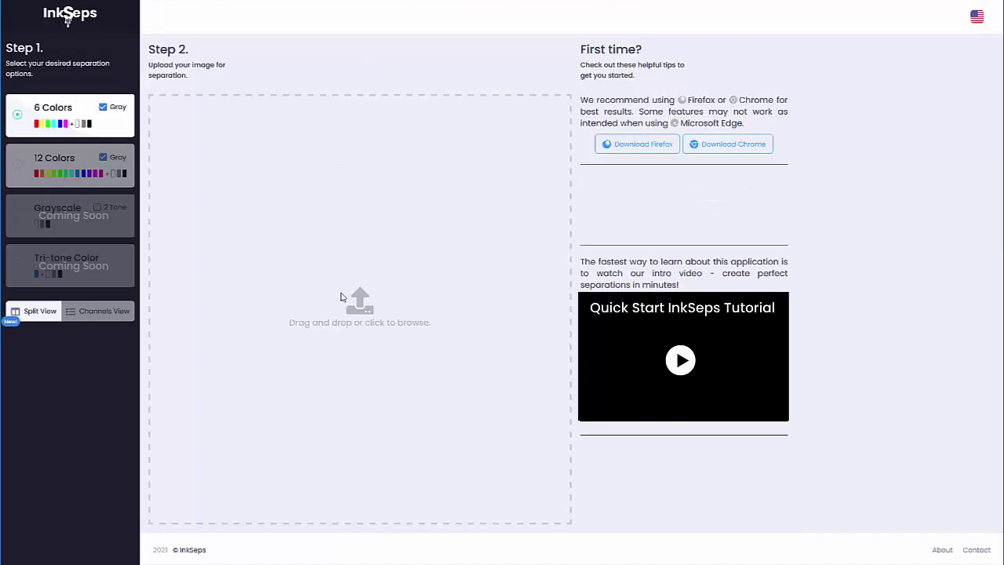
pyautogui.click(357, 311)
pyautogui.click(569, 264)
pyautogui.click(758, 453)
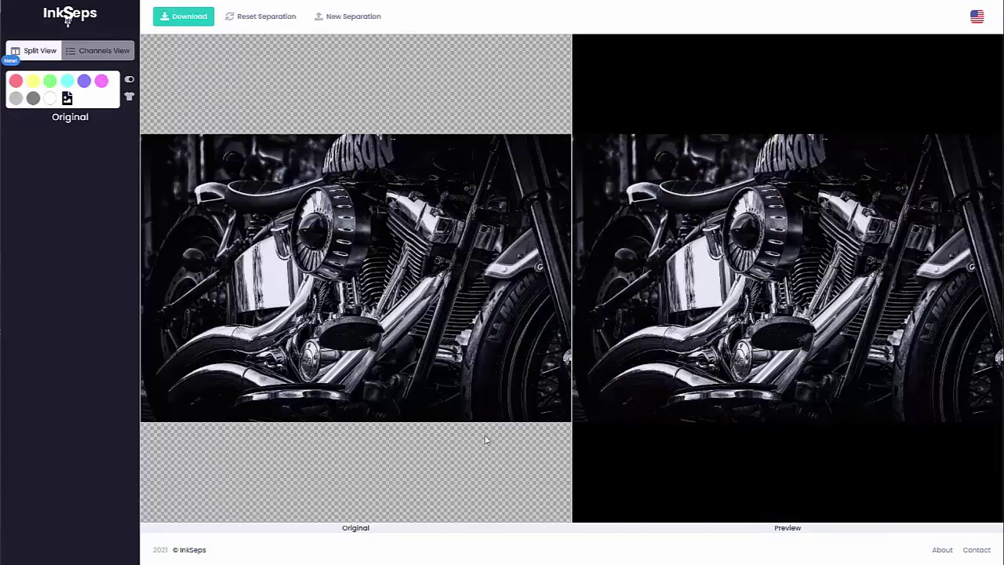
# Step: Toggle the motorcycle's Black and Gray channels in Channels View, then return to Split View
pyautogui.click(101, 52)
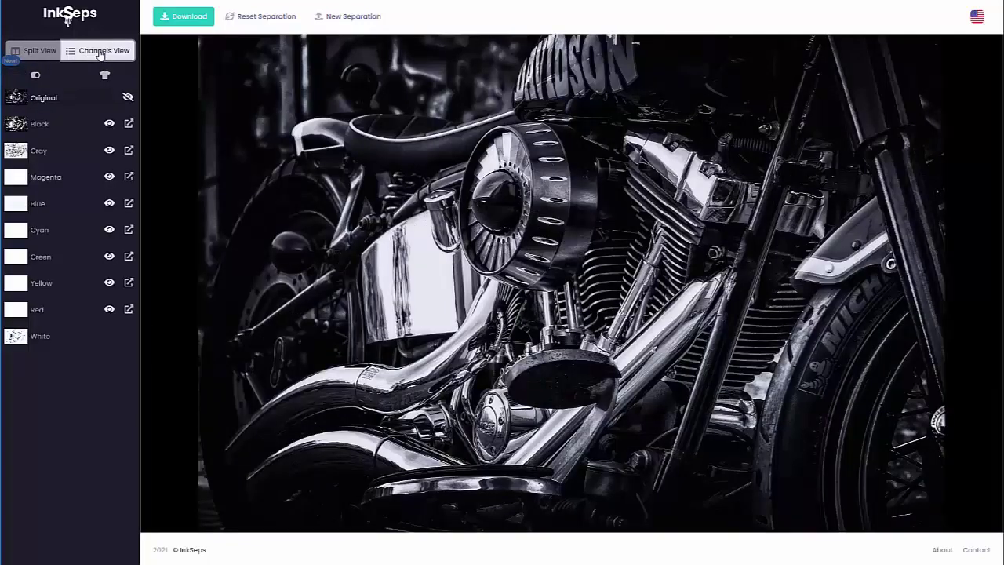
pyautogui.click(109, 123)
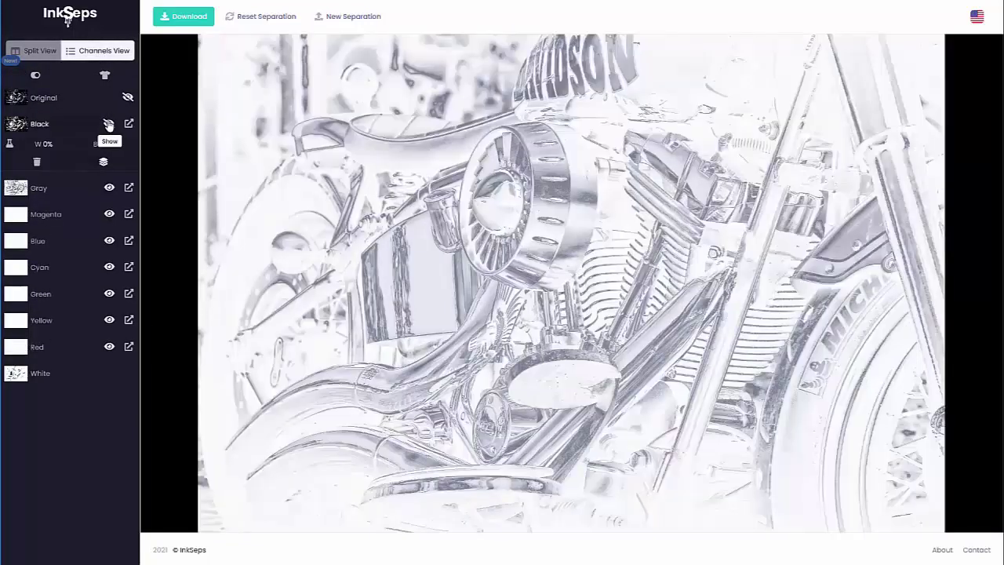
pyautogui.click(109, 187)
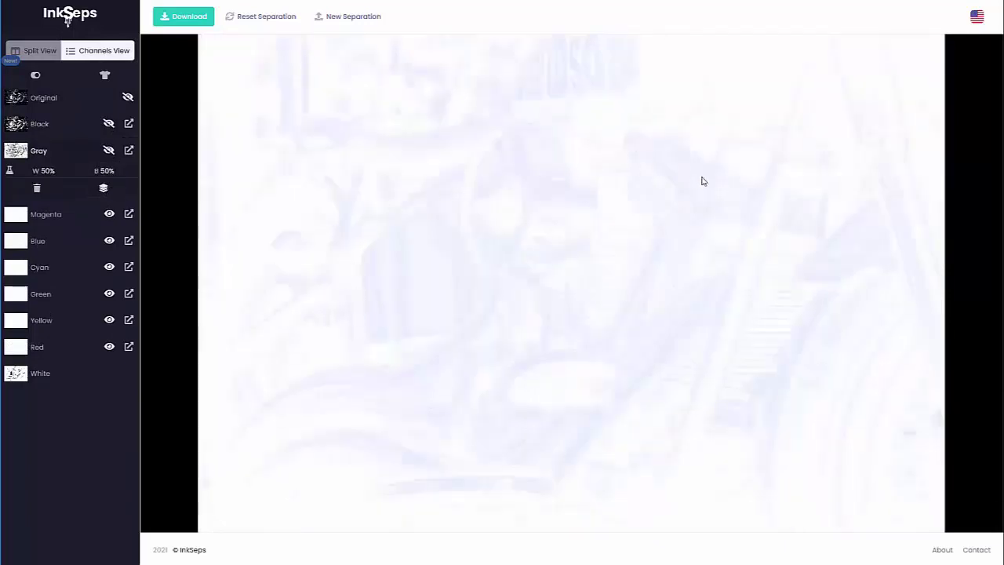
pyautogui.click(109, 150)
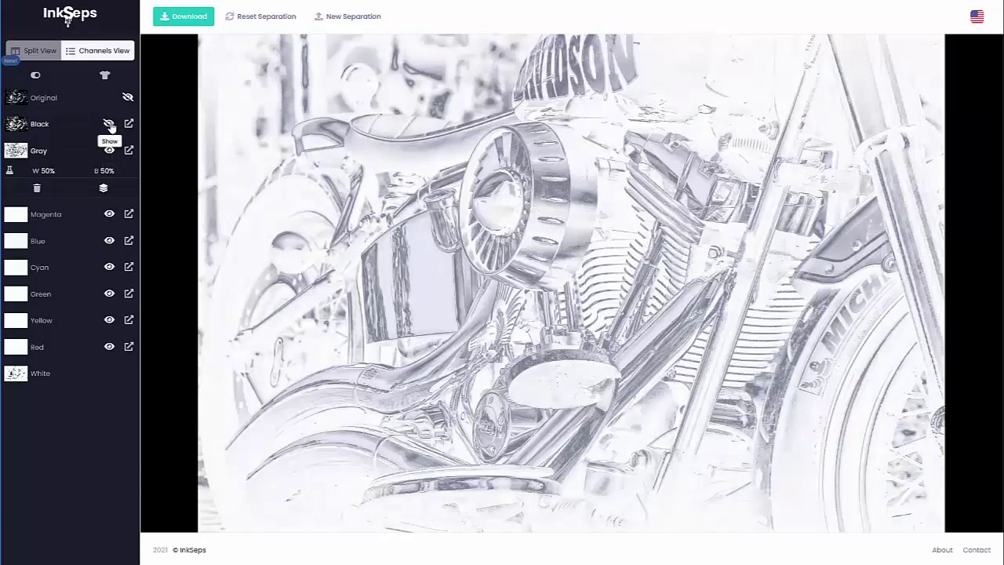
pyautogui.click(109, 124)
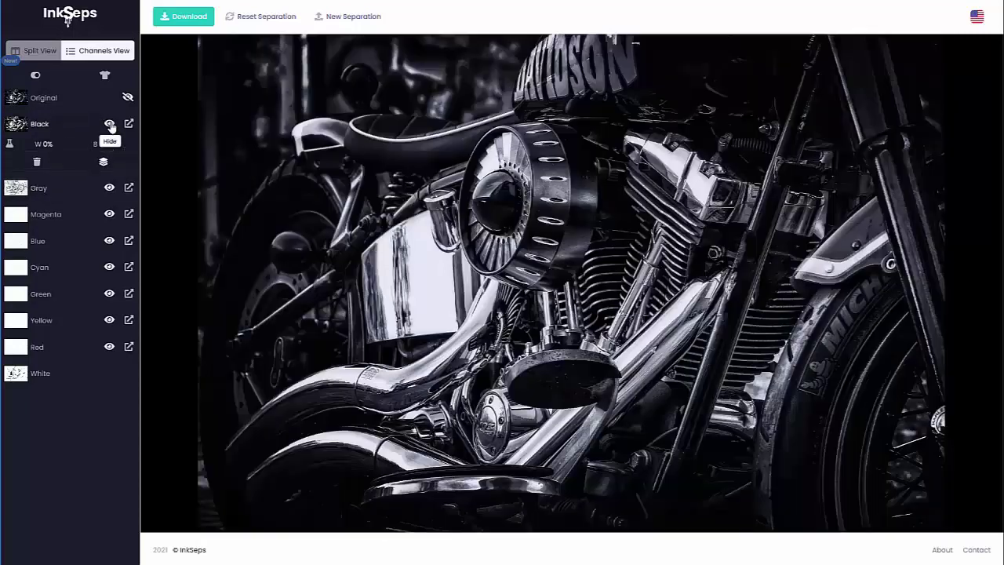
pyautogui.click(34, 51)
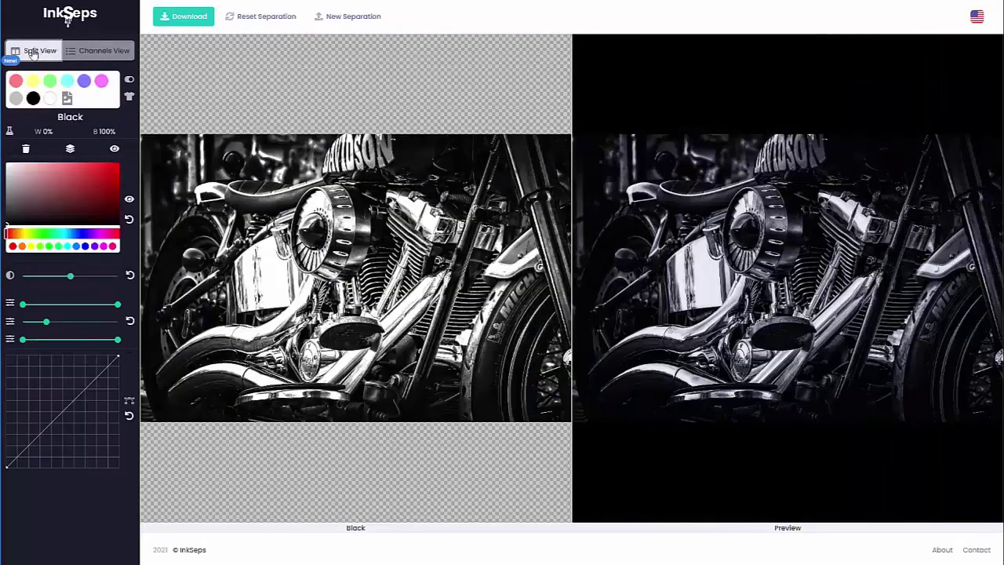
# Step: Remove the Red, Yellow, Green and Magenta inks from the motorcycle separation, then select Cyan
pyautogui.click(15, 82)
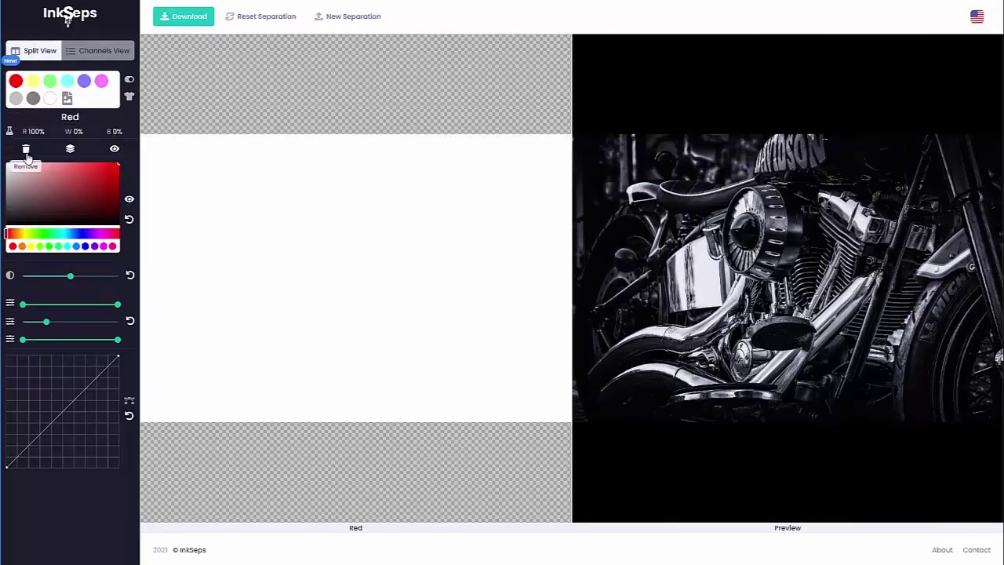
pyautogui.click(26, 148)
pyautogui.click(14, 82)
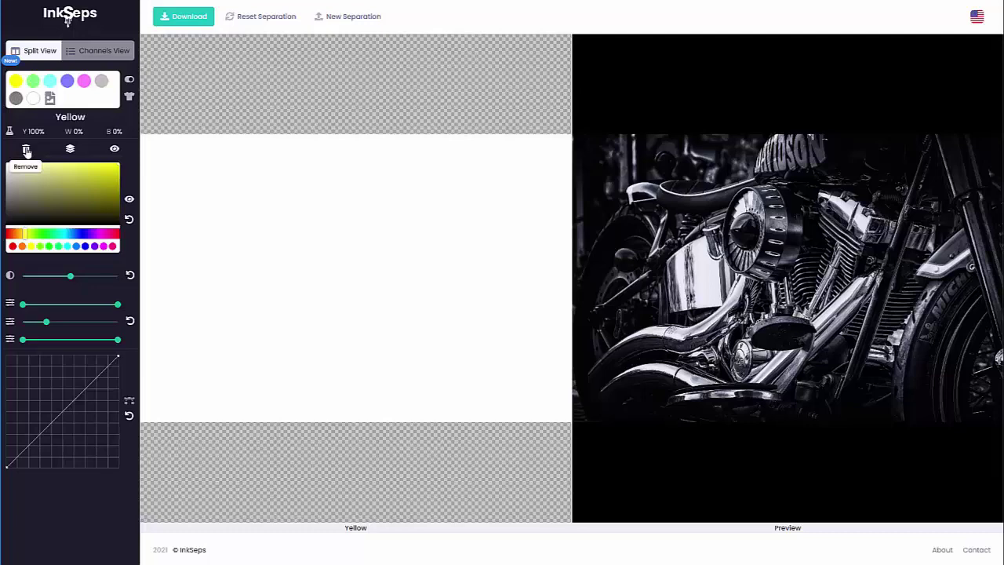
pyautogui.click(25, 148)
pyautogui.click(16, 81)
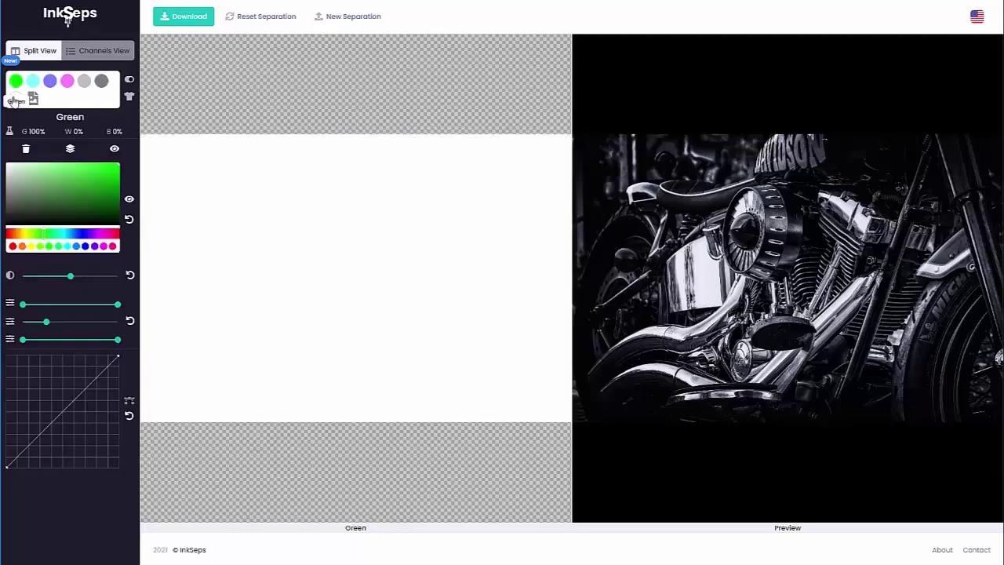
pyautogui.click(27, 150)
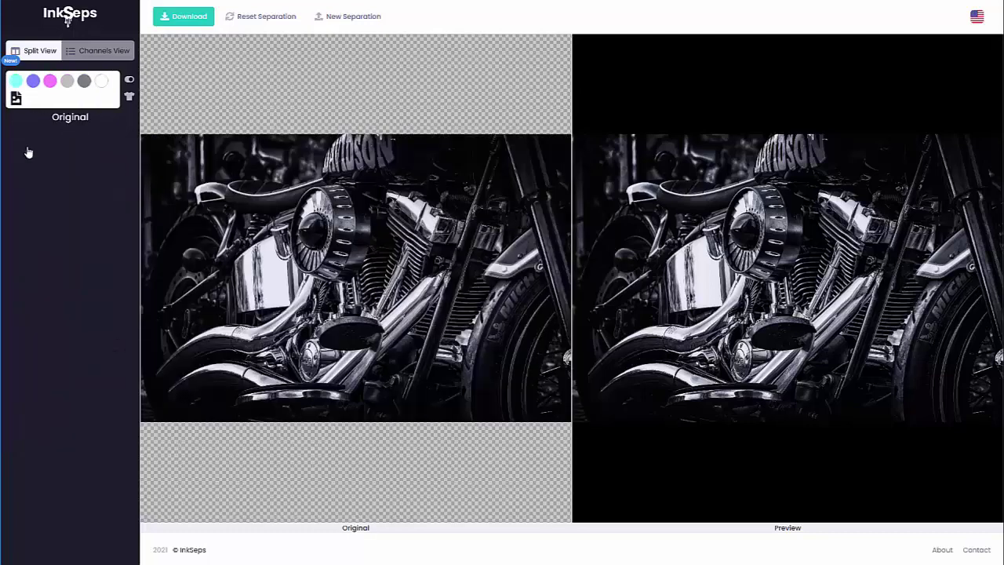
pyautogui.click(49, 85)
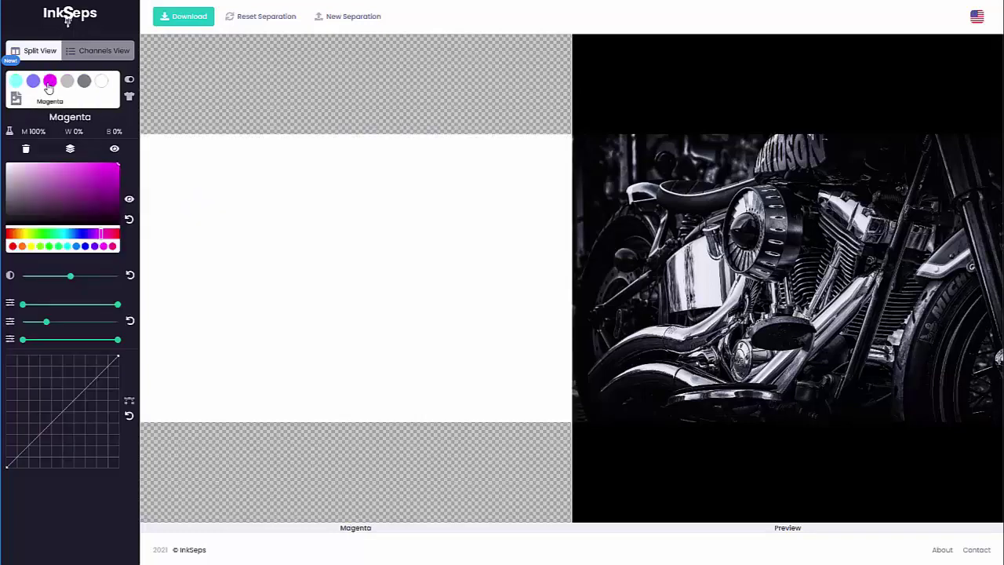
pyautogui.click(27, 150)
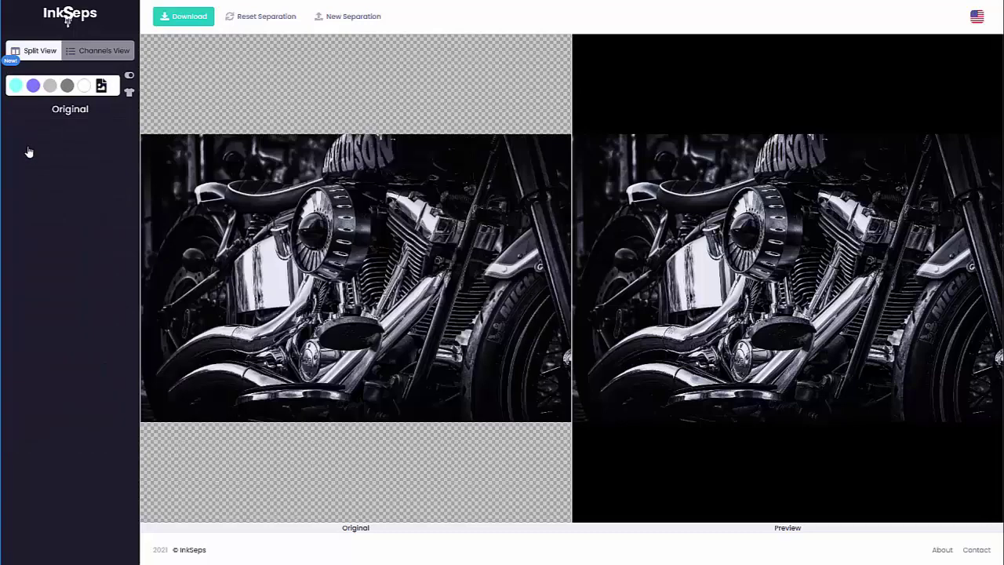
pyautogui.click(15, 86)
# Step: Merge the Cyan ink into Blue and bend the Blue curve down-right to darken it
pyautogui.click(130, 190)
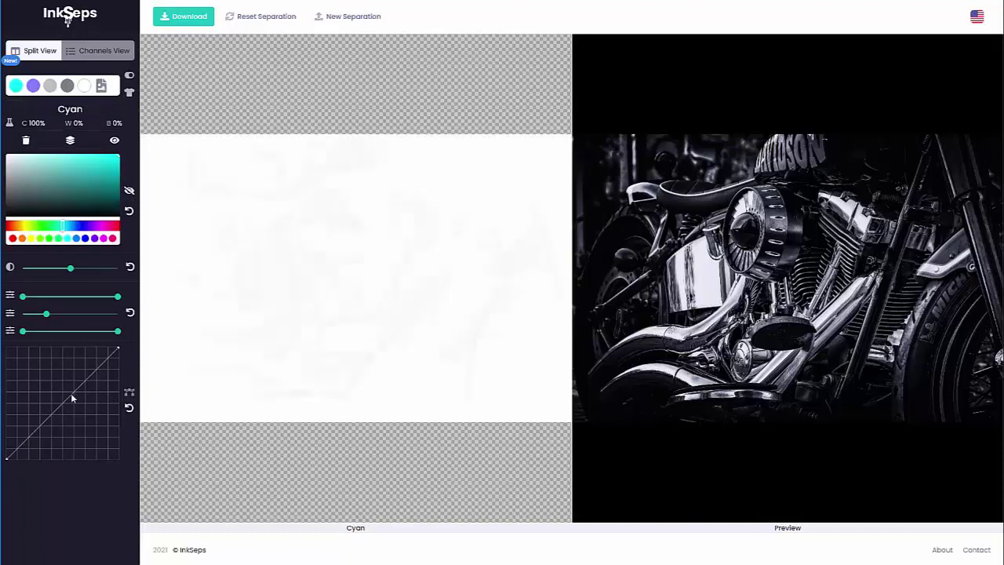
pyautogui.moveTo(78, 398); pyautogui.dragTo(99, 414)
pyautogui.click(129, 407)
pyautogui.click(70, 141)
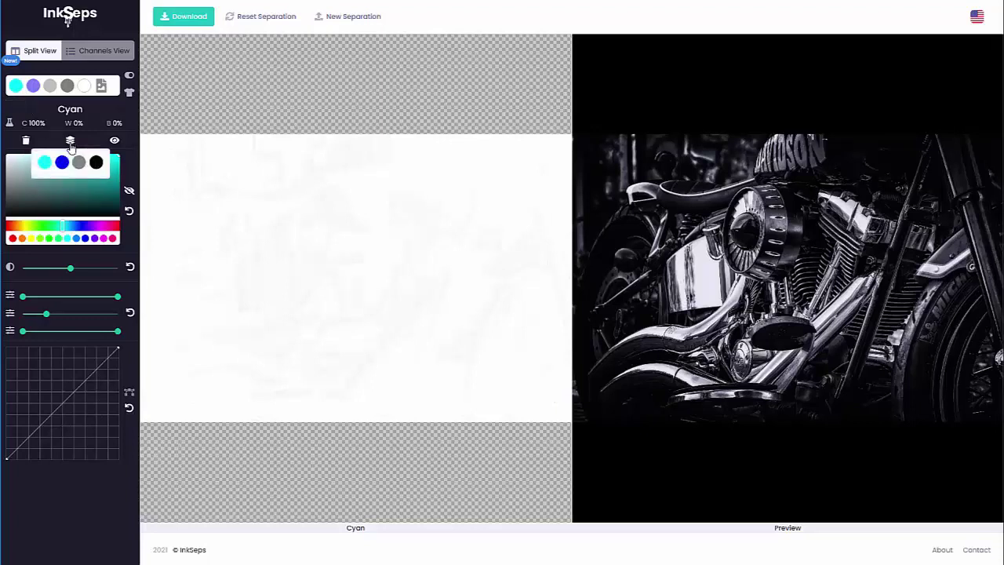
pyautogui.click(61, 163)
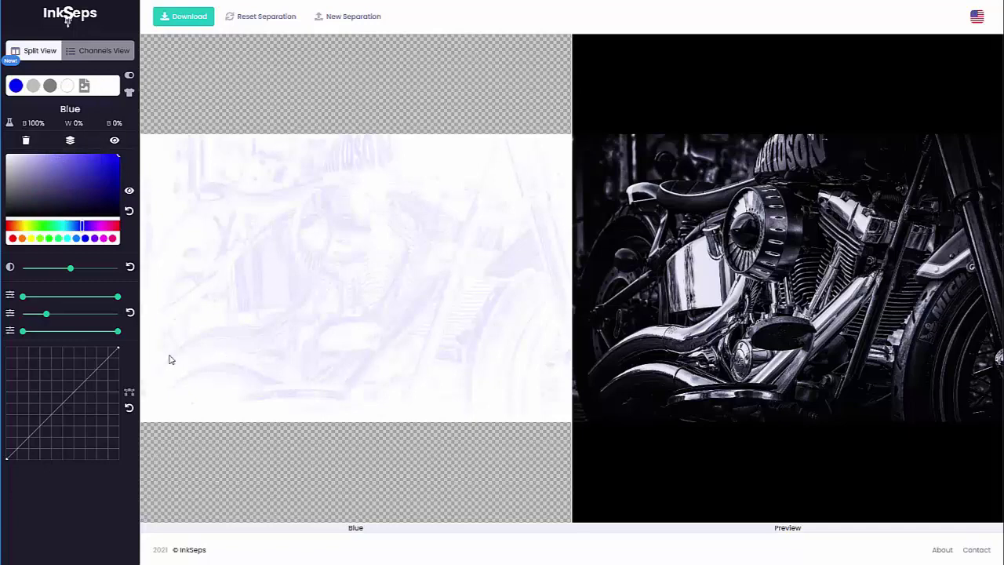
pyautogui.moveTo(67, 397); pyautogui.dragTo(91, 423)
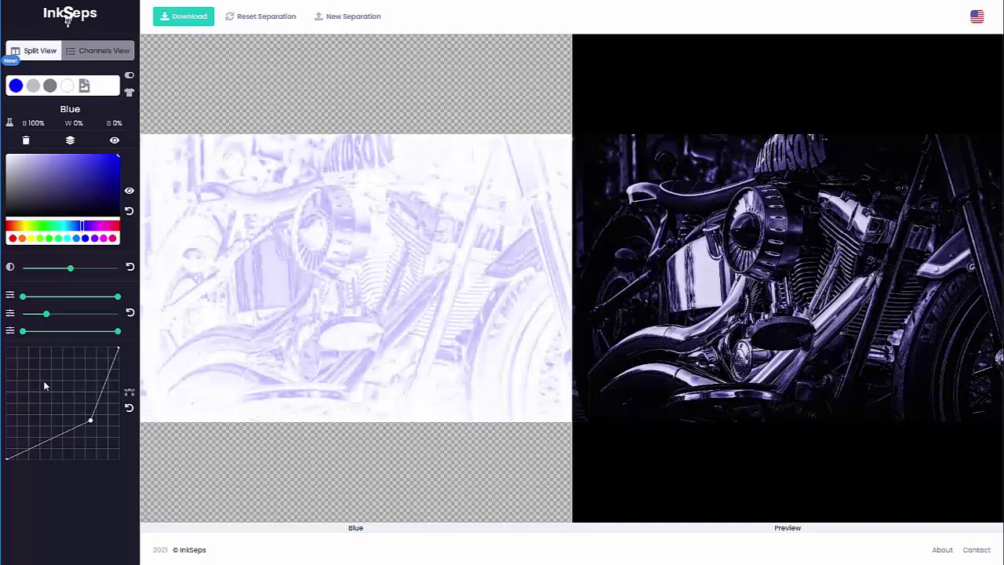
# Step: Give the Gray channel a blue ink and raise its curve point to lighten it
pyautogui.click(33, 86)
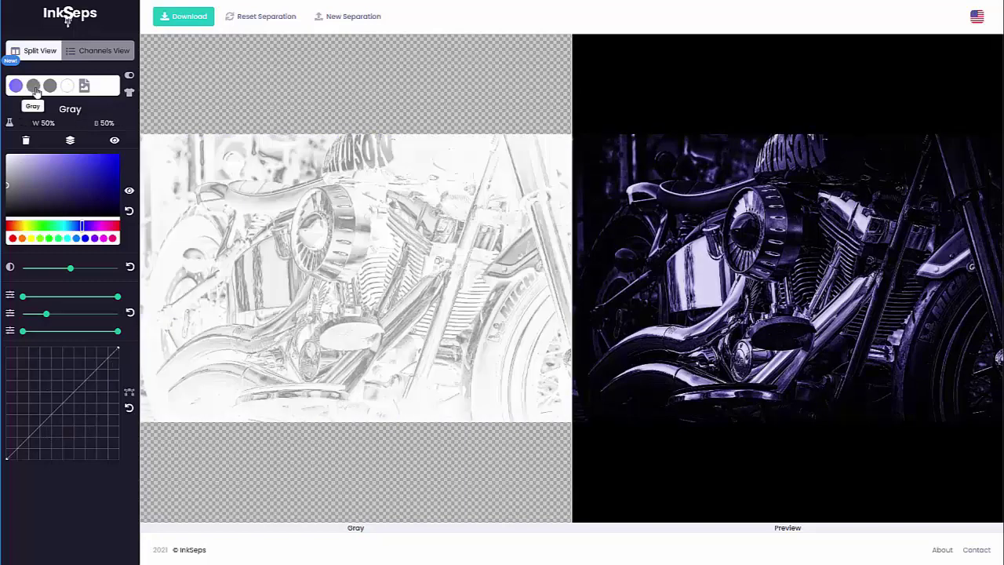
pyautogui.click(85, 239)
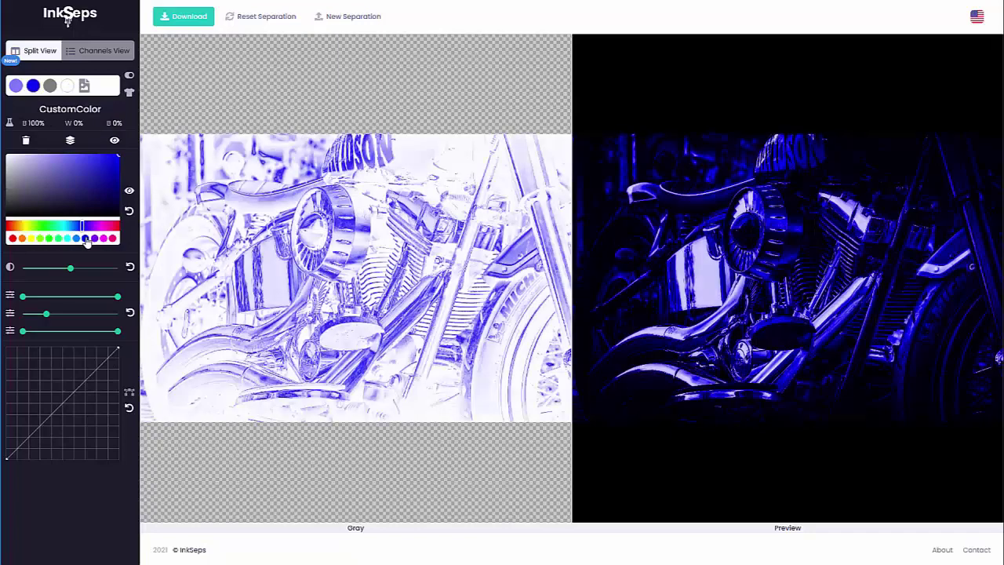
pyautogui.click(66, 400)
pyautogui.moveTo(66, 402); pyautogui.dragTo(44, 366)
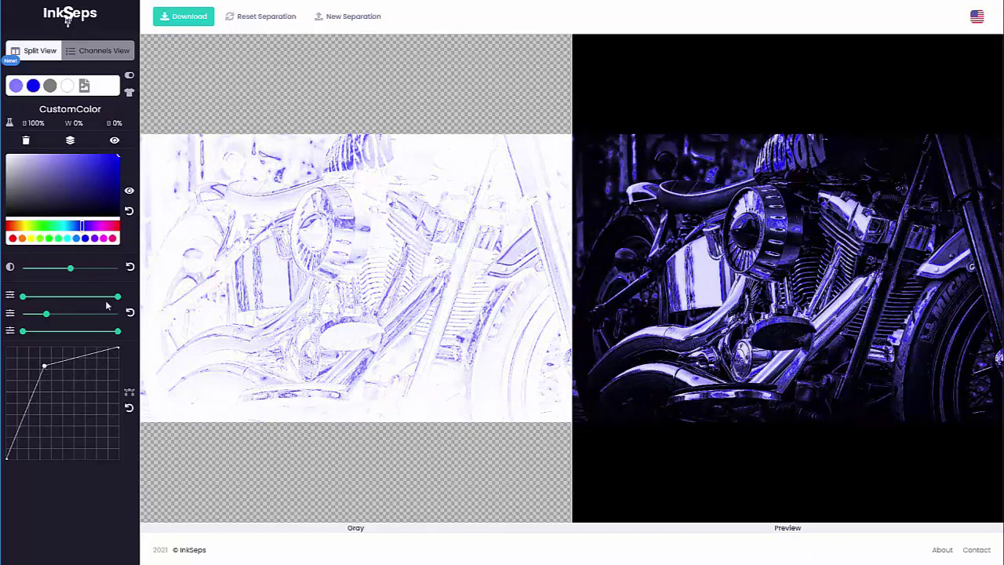
# Step: Shift the Gray ink's hue to custom gold (R 25%, Y 75%) and ease its curve back slightly
pyautogui.click(74, 226)
pyautogui.moveTo(74, 227); pyautogui.dragTo(22, 226)
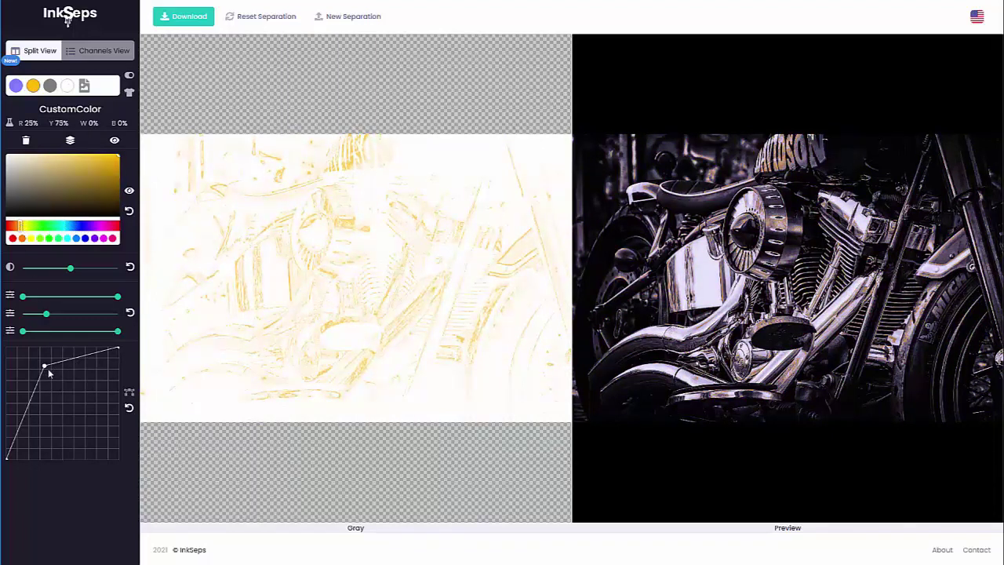
pyautogui.moveTo(44, 369); pyautogui.dragTo(60, 387)
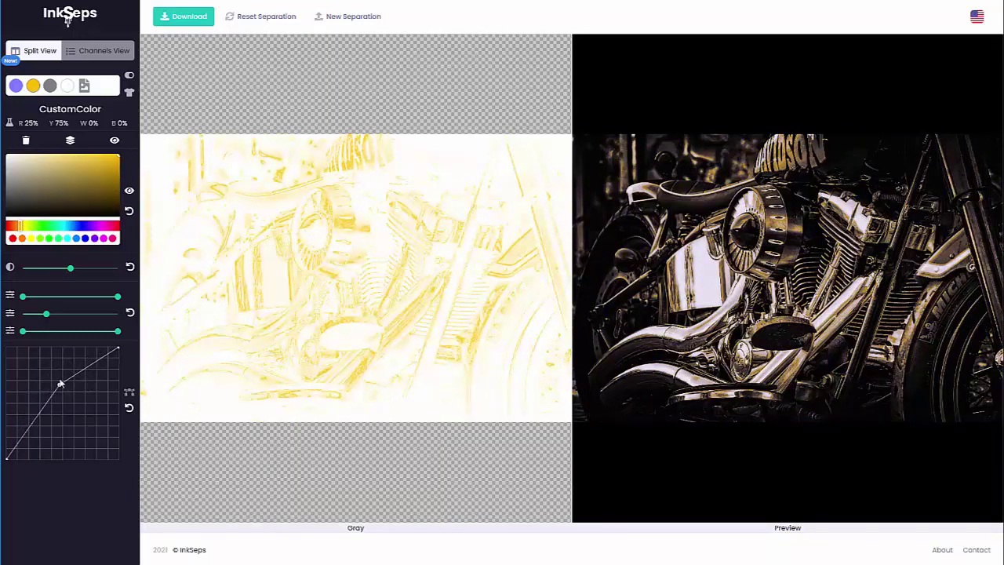
# Step: Make the Blue ink custom yellow (R 11%, Y 89%) and reset its curve to a straight diagonal
pyautogui.click(15, 86)
pyautogui.click(71, 226)
pyautogui.moveTo(71, 225); pyautogui.dragTo(23, 226)
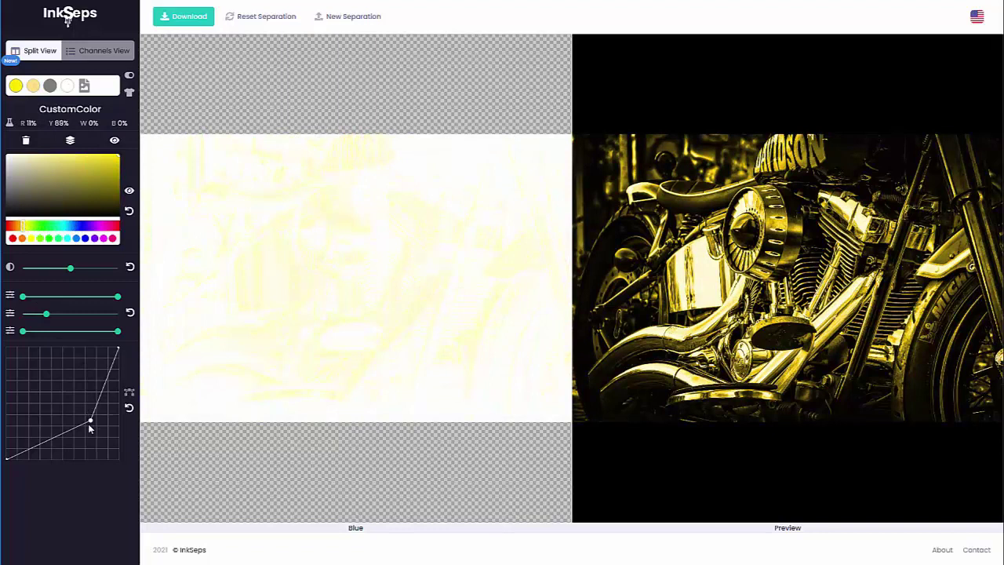
pyautogui.moveTo(91, 422); pyautogui.dragTo(66, 404)
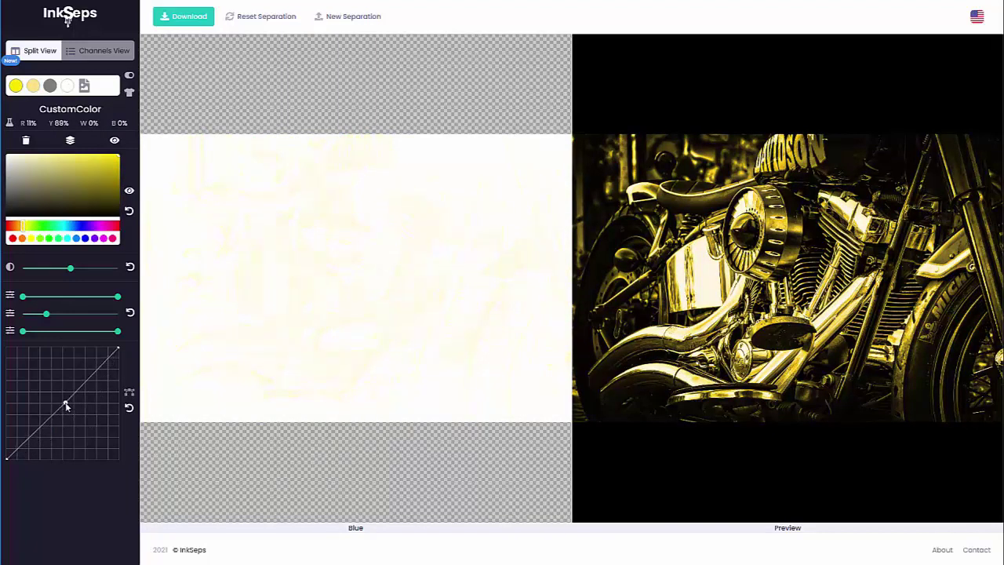